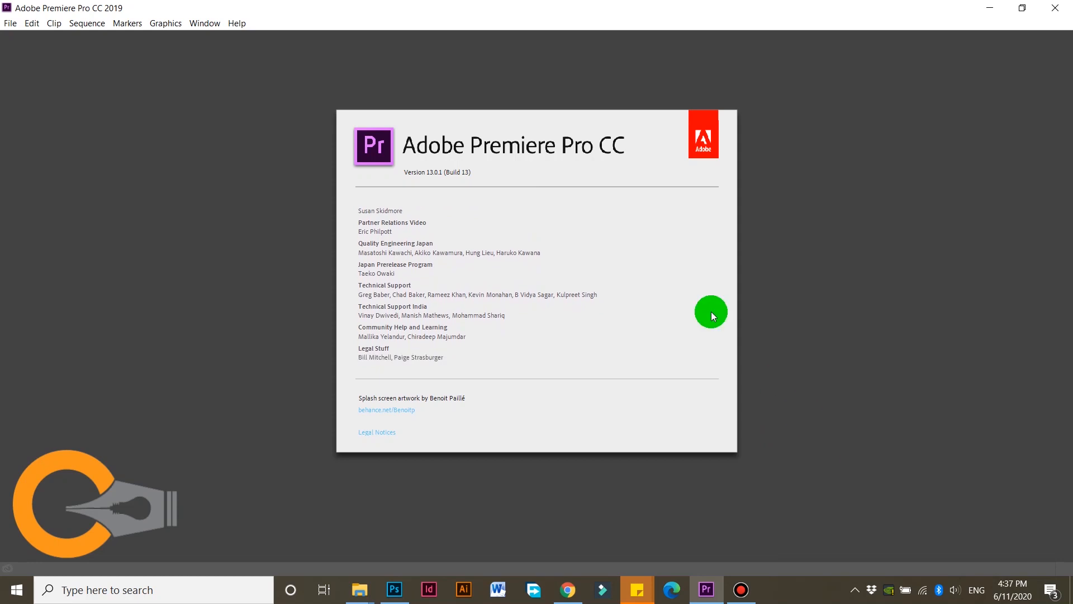
Raise the system speaker volume to 93 and dismiss the Premiere Pro About screen.
{"action": "left_click", "coordinate": [953, 586]}
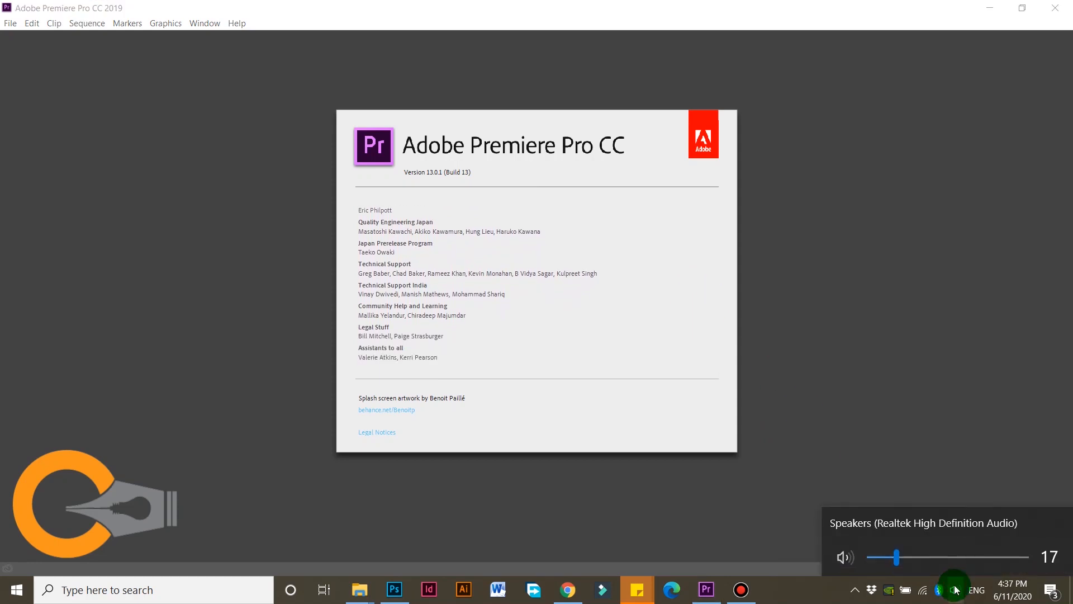
{"action": "left_click_drag", "start_coordinate": [945, 560], "coordinate": [1015, 564]}
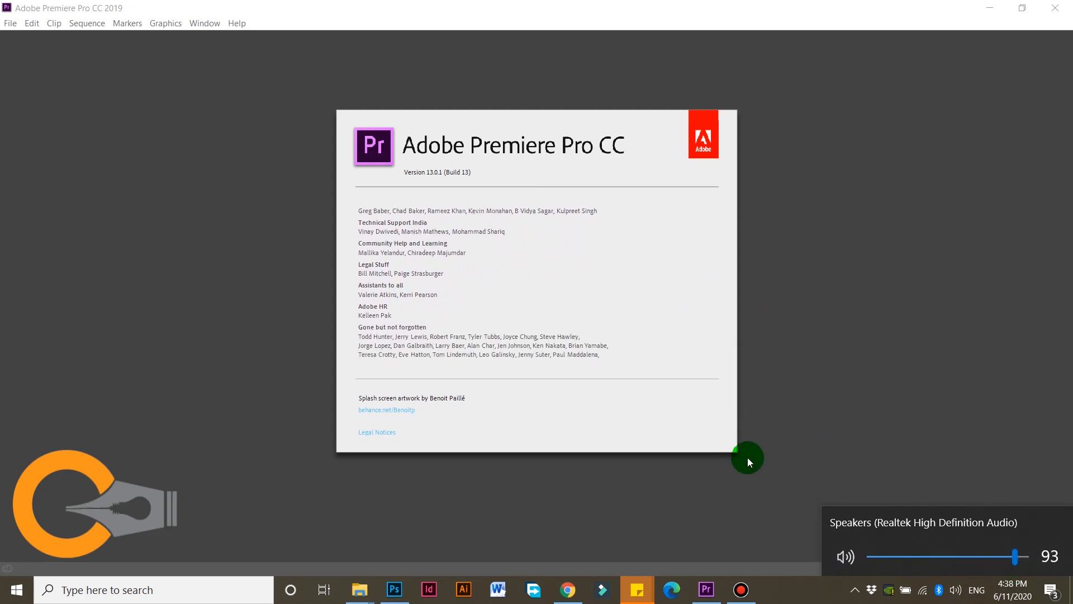
{"action": "left_click", "coordinate": [685, 494]}
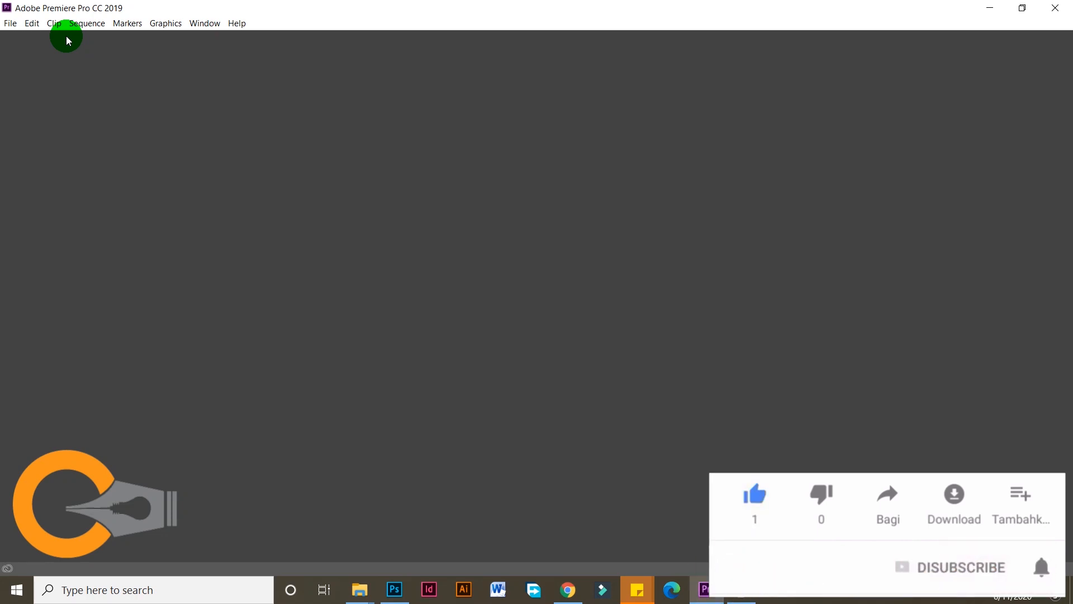
Start a new project and name it Introduction.
{"action": "left_click", "coordinate": [11, 25]}
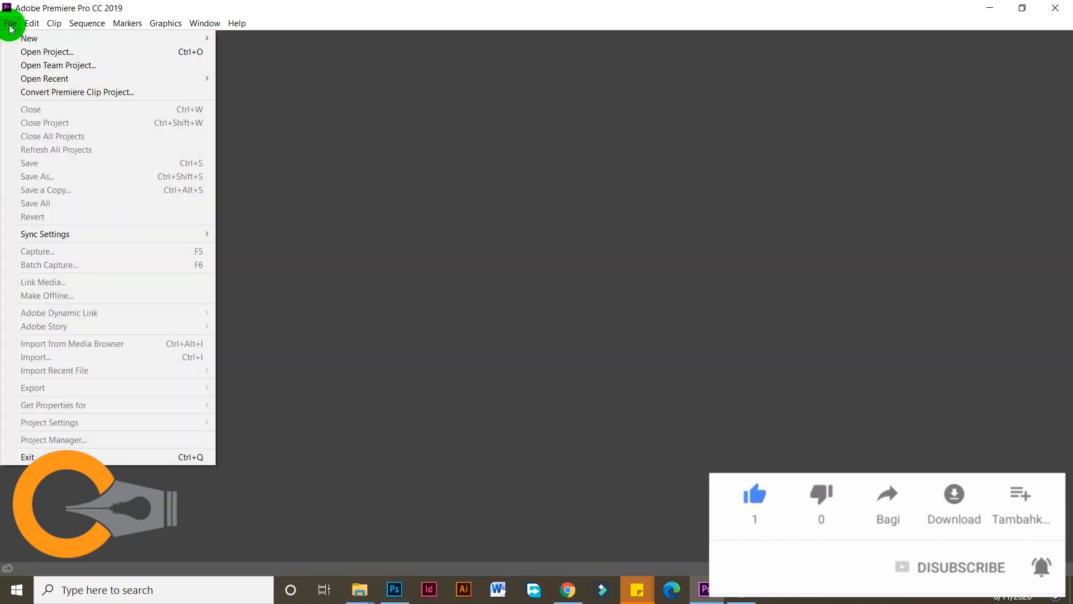
{"action": "mouse_move", "coordinate": [34, 38]}
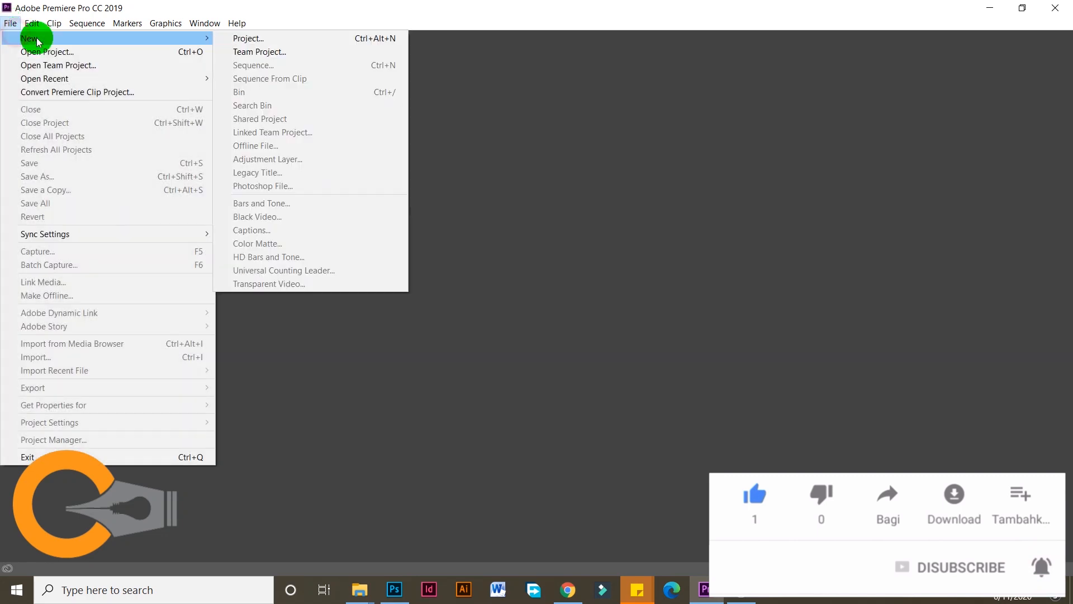
{"action": "left_click", "coordinate": [255, 40]}
{"action": "left_click_drag", "start_coordinate": [423, 53], "coordinate": [418, 69]}
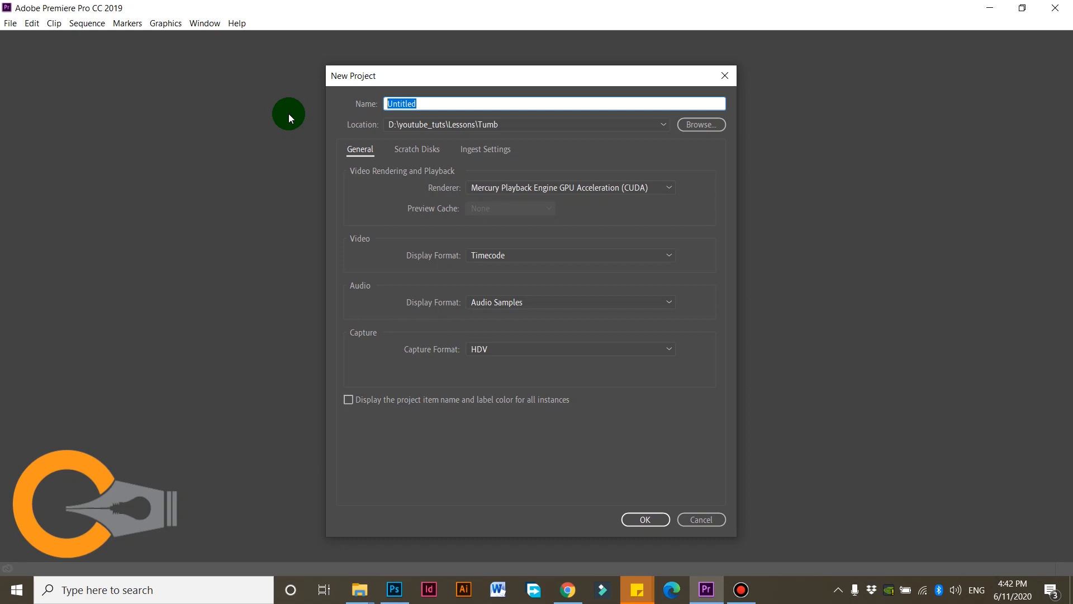
{"action": "type", "text": "Introduction"}
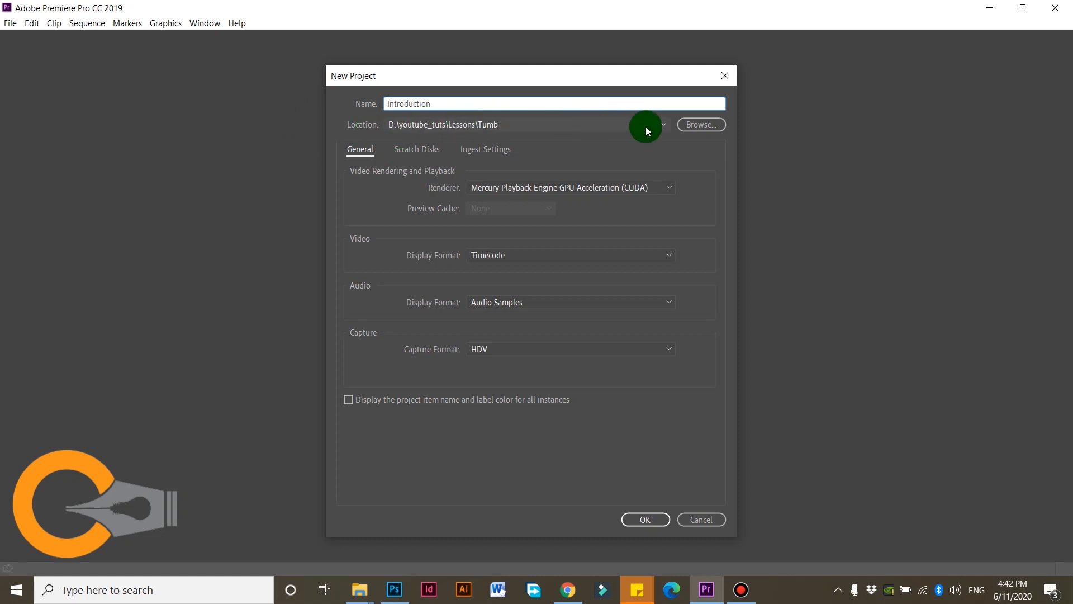
Create a folder named Pro_Lesson on Local Disk (D:) and choose it as the project location.
{"action": "left_click", "coordinate": [694, 127]}
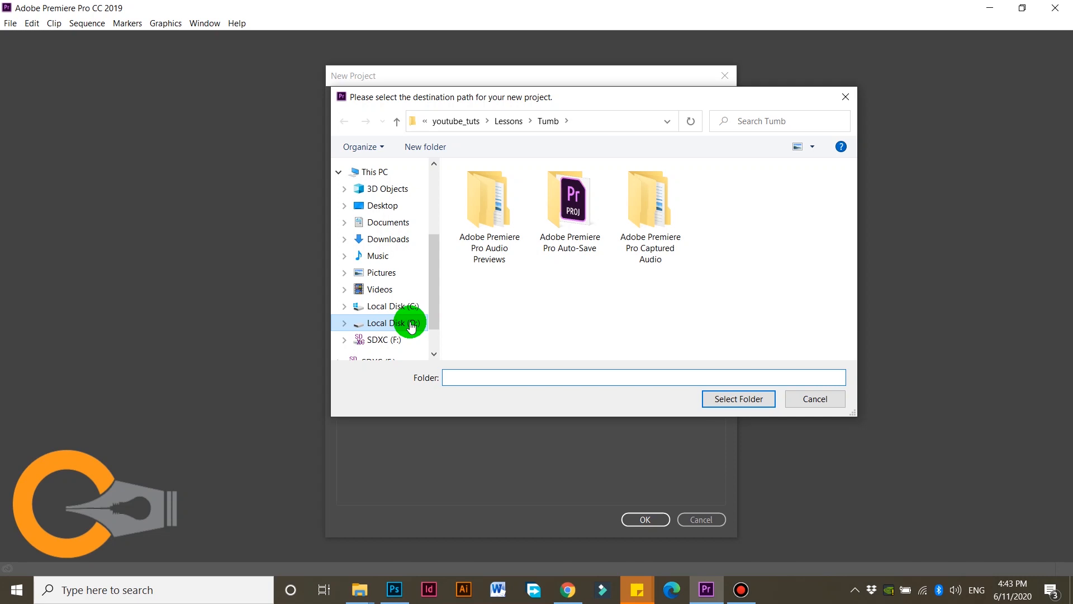
{"action": "left_click", "coordinate": [398, 328]}
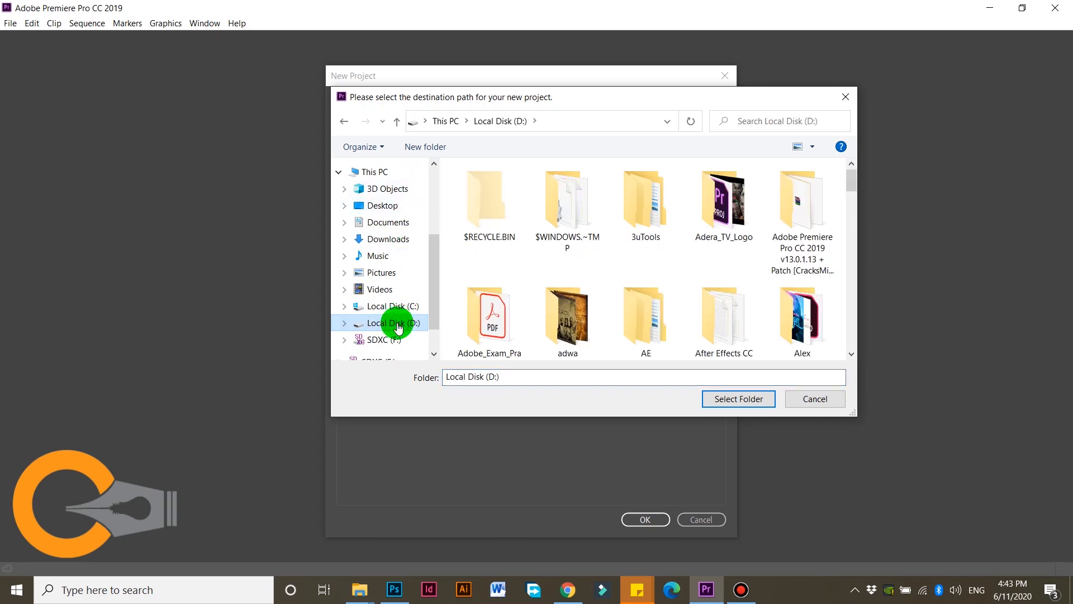
{"action": "left_click", "coordinate": [425, 147]}
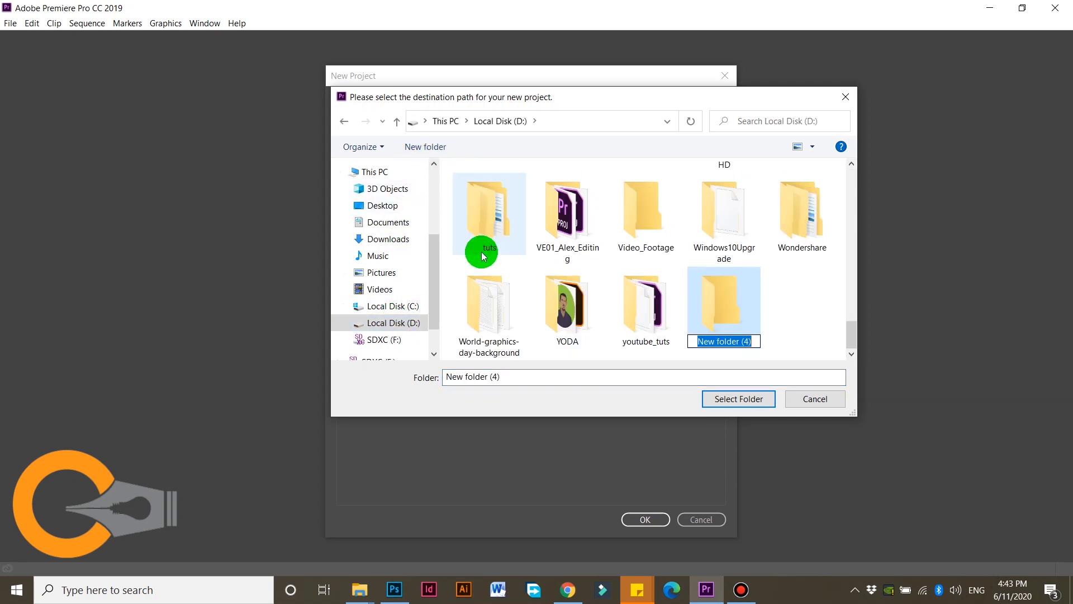
{"action": "type", "text": "Pro_Lesson"}
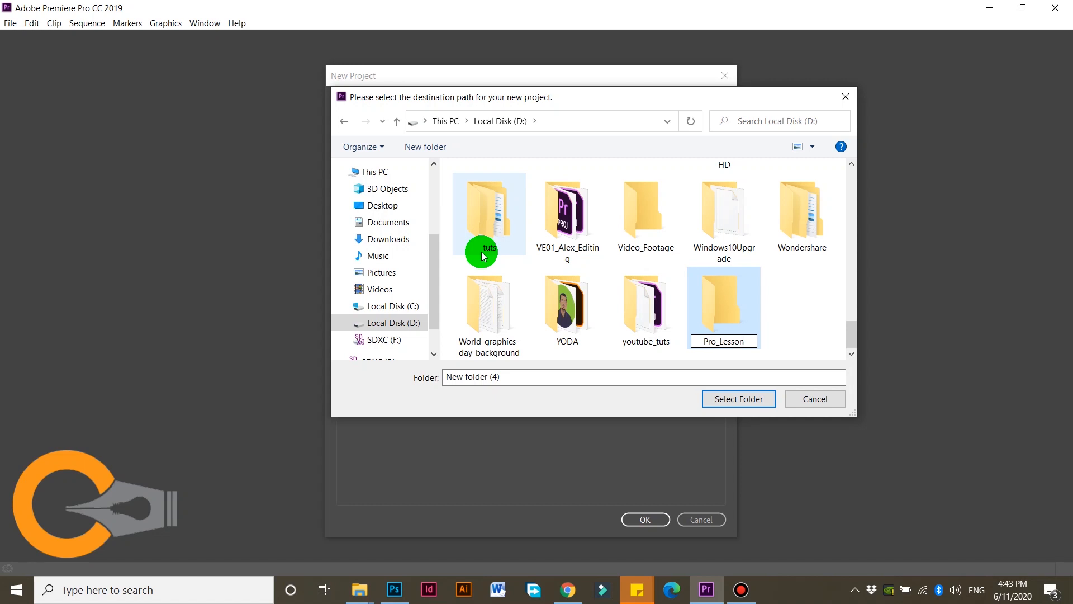
{"action": "left_click", "coordinate": [734, 404]}
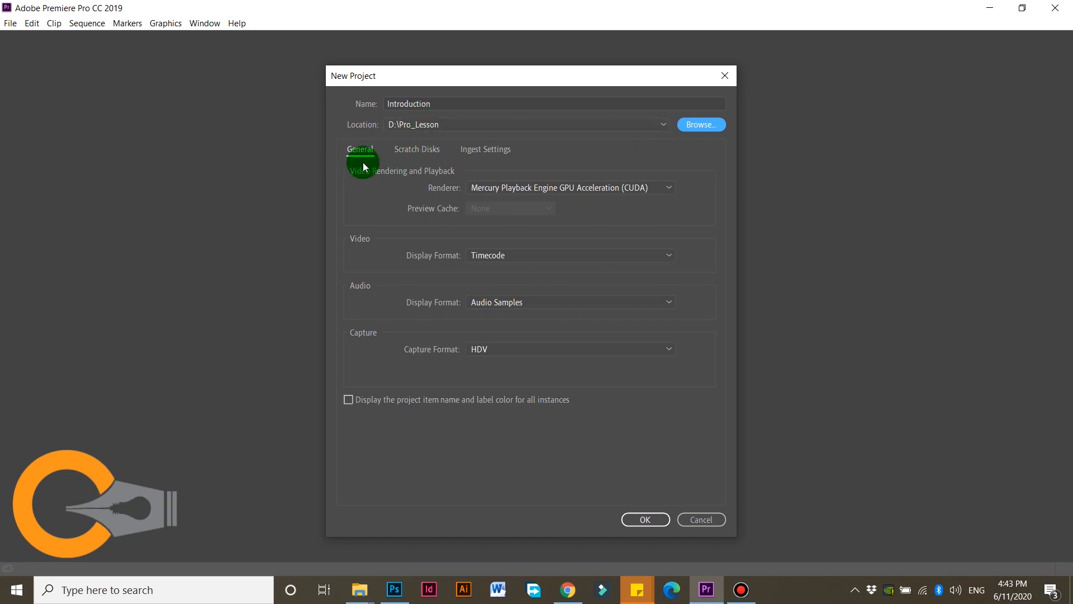
Review the new project's scratch disk and ingest settings, and return to the general settings.
{"action": "left_click", "coordinate": [418, 152]}
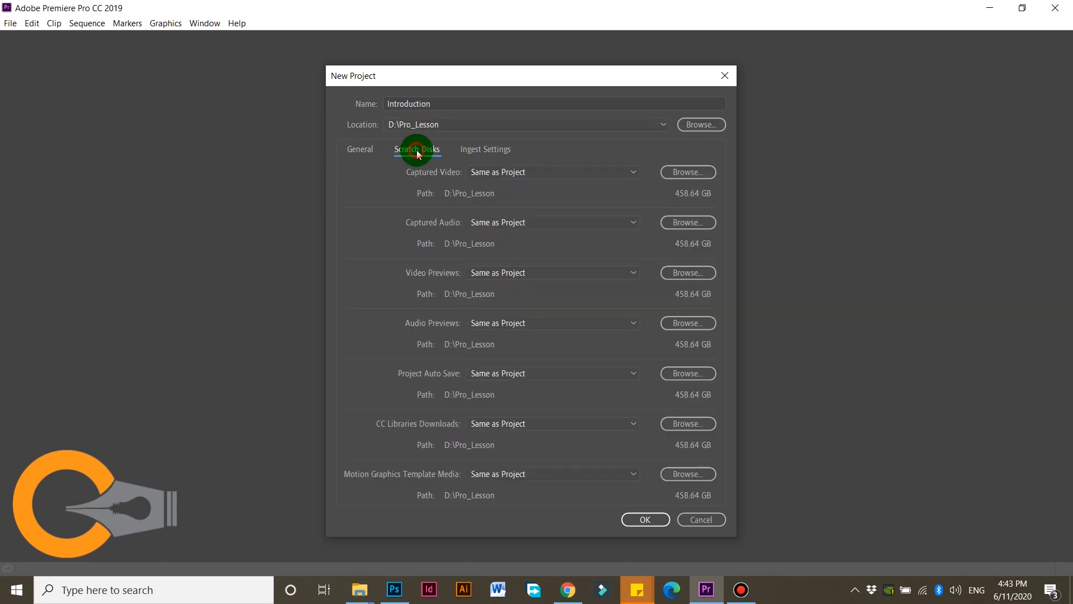
{"action": "left_click", "coordinate": [475, 156]}
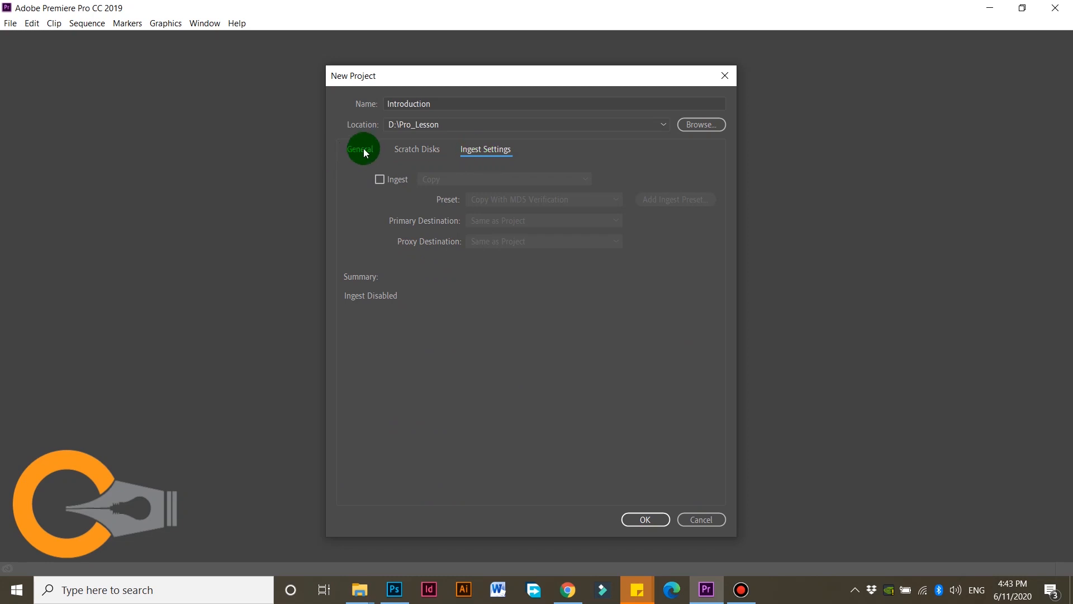
{"action": "left_click", "coordinate": [360, 150]}
{"action": "left_click", "coordinate": [423, 151]}
{"action": "left_click", "coordinate": [469, 150]}
{"action": "left_click", "coordinate": [361, 150]}
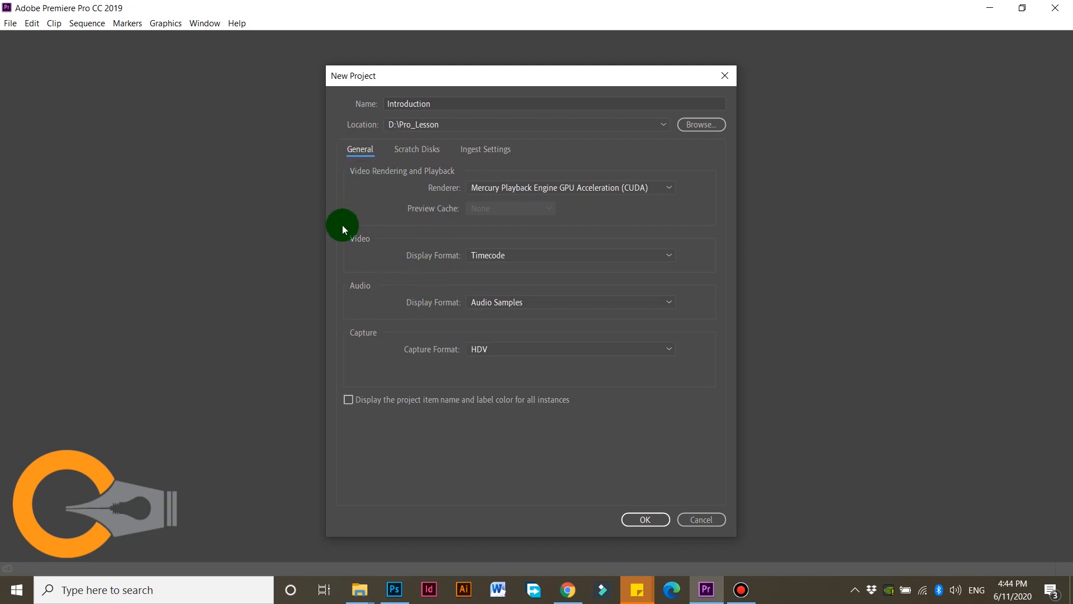
Check the available video display formats for the project, keeping Timecode selected.
{"action": "left_click", "coordinate": [488, 259]}
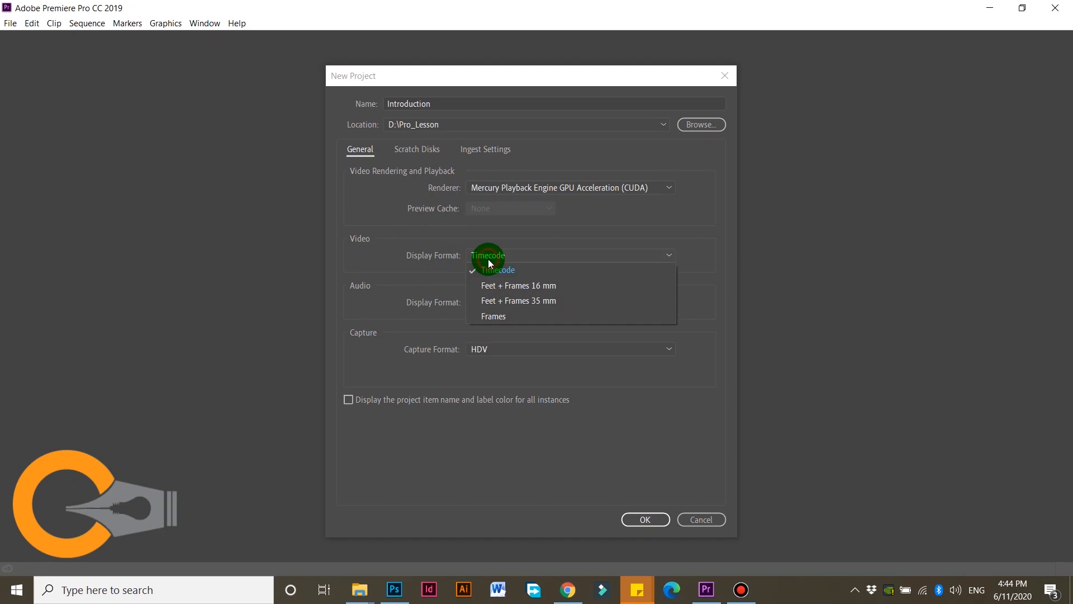
{"action": "left_click", "coordinate": [517, 273]}
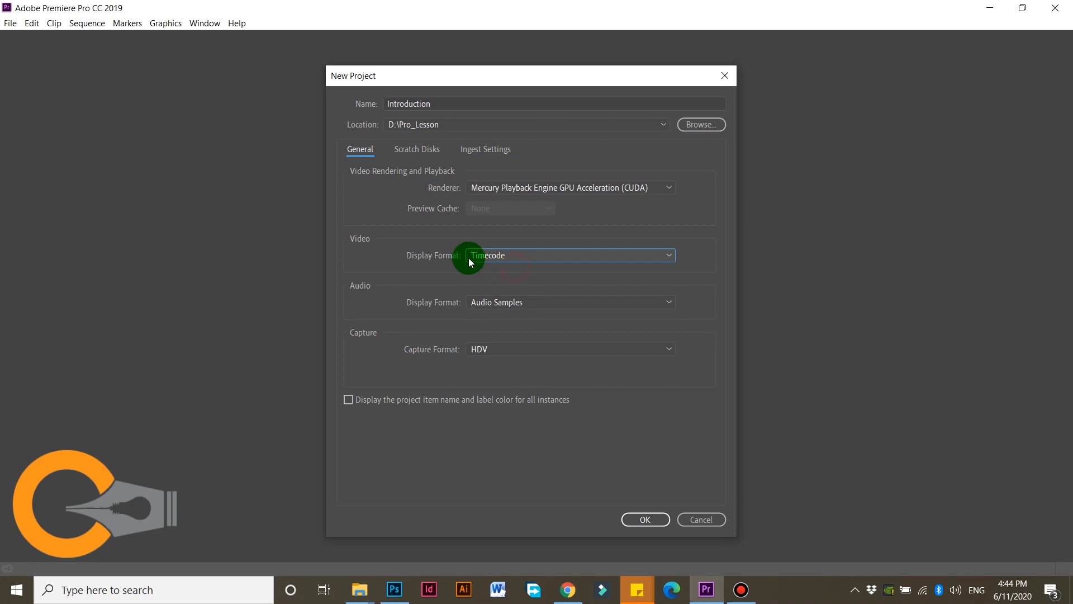
{"action": "left_click", "coordinate": [492, 259]}
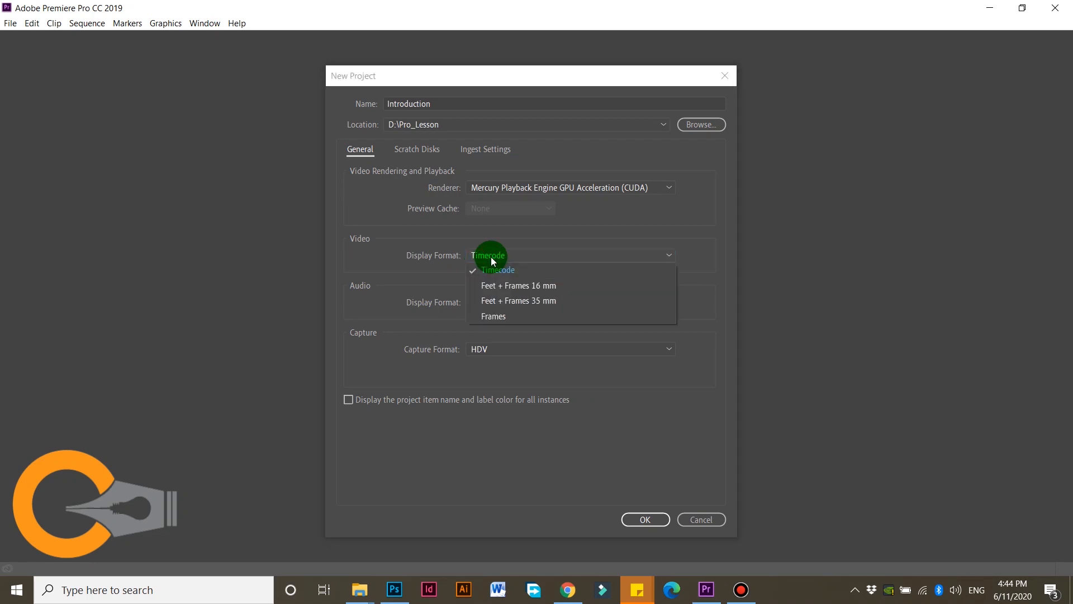
{"action": "left_click", "coordinate": [435, 254]}
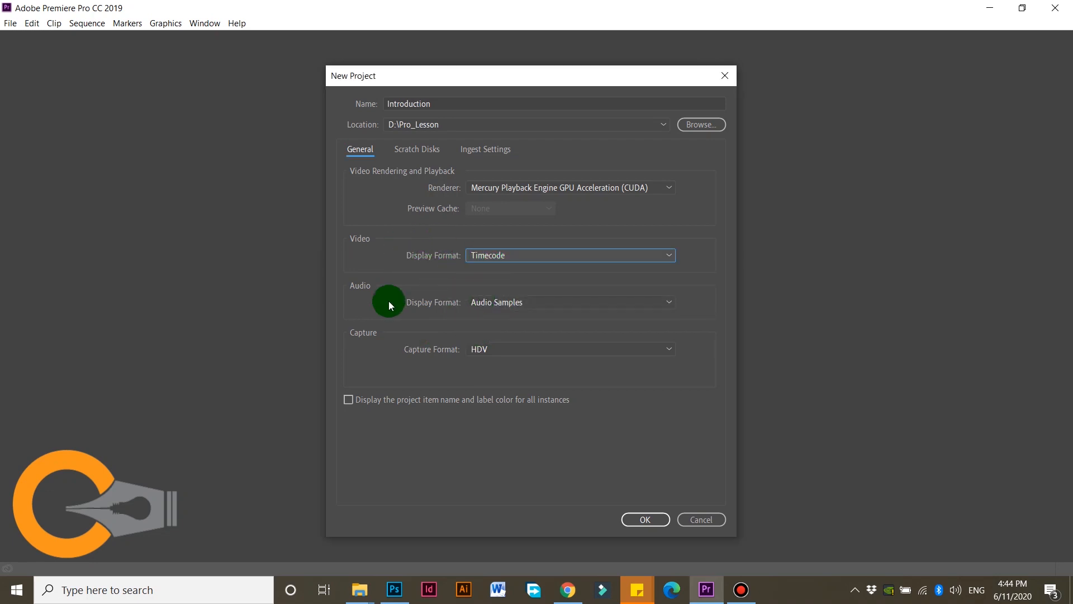
Try Milliseconds as the audio display format and restore it to Audio Samples.
{"action": "left_click", "coordinate": [512, 303]}
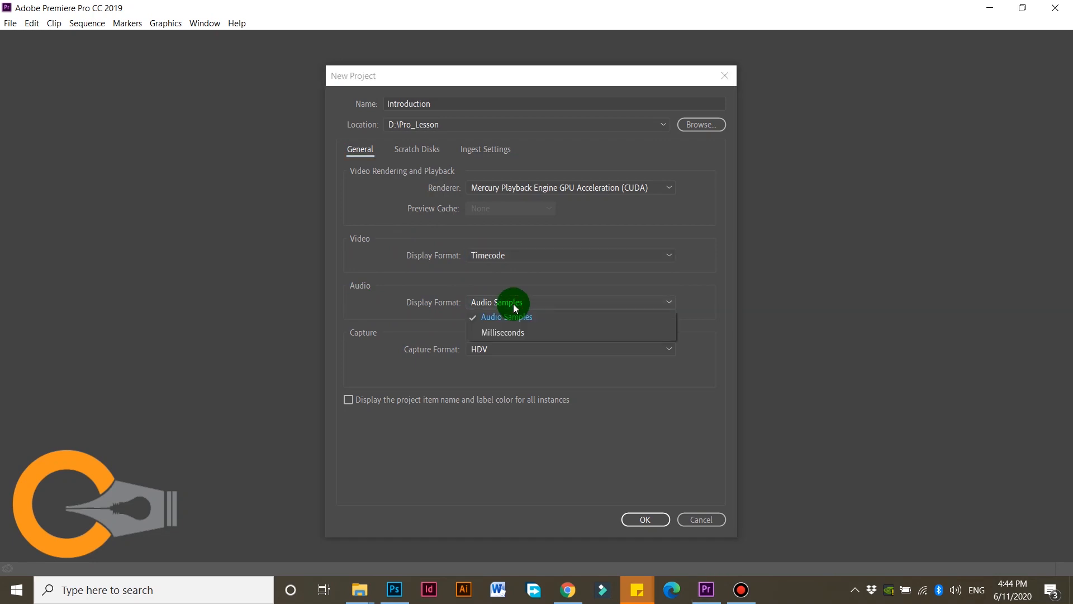
{"action": "left_click", "coordinate": [514, 305]}
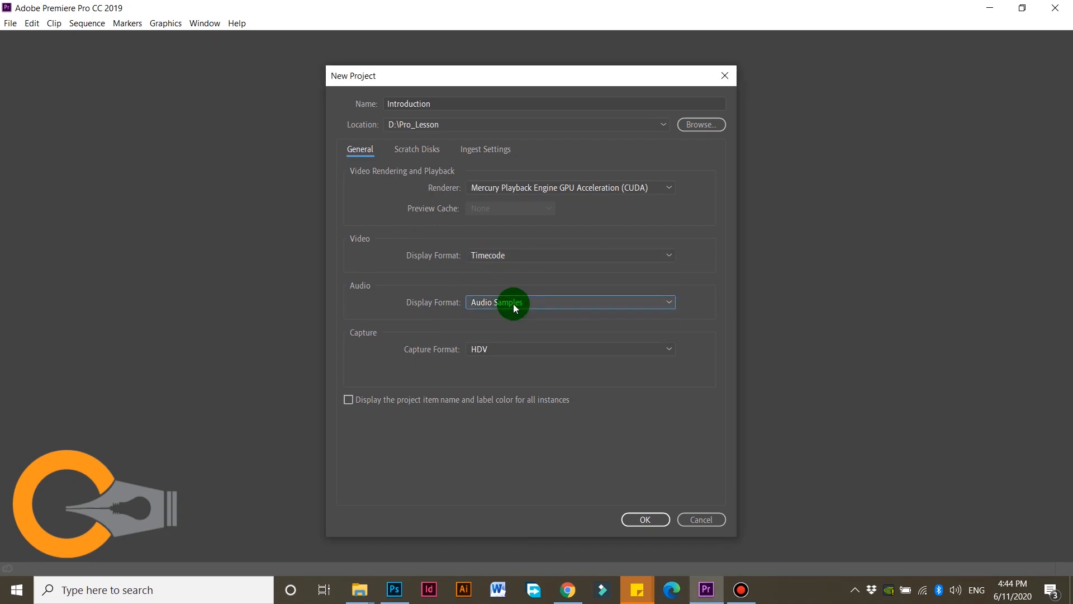
{"action": "left_click", "coordinate": [514, 305]}
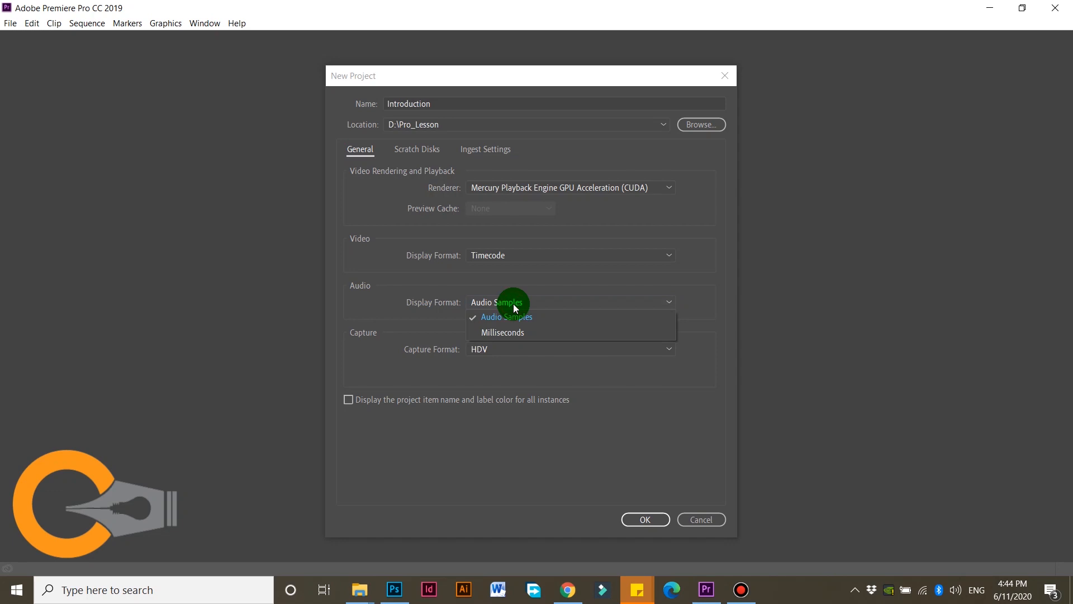
{"action": "left_click", "coordinate": [514, 335]}
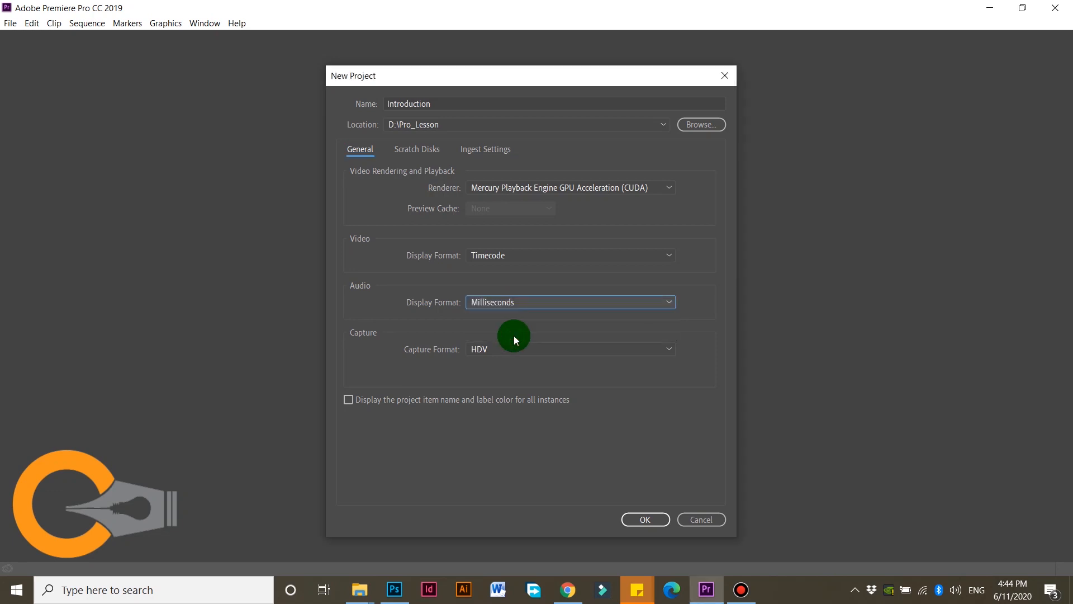
{"action": "left_click", "coordinate": [511, 304]}
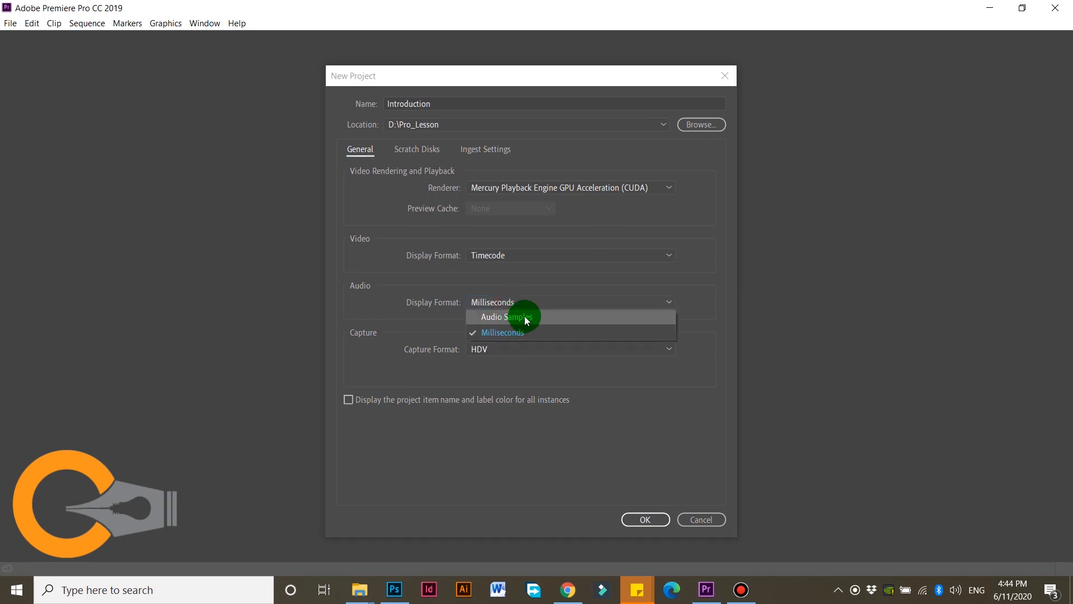
{"action": "left_click", "coordinate": [518, 321]}
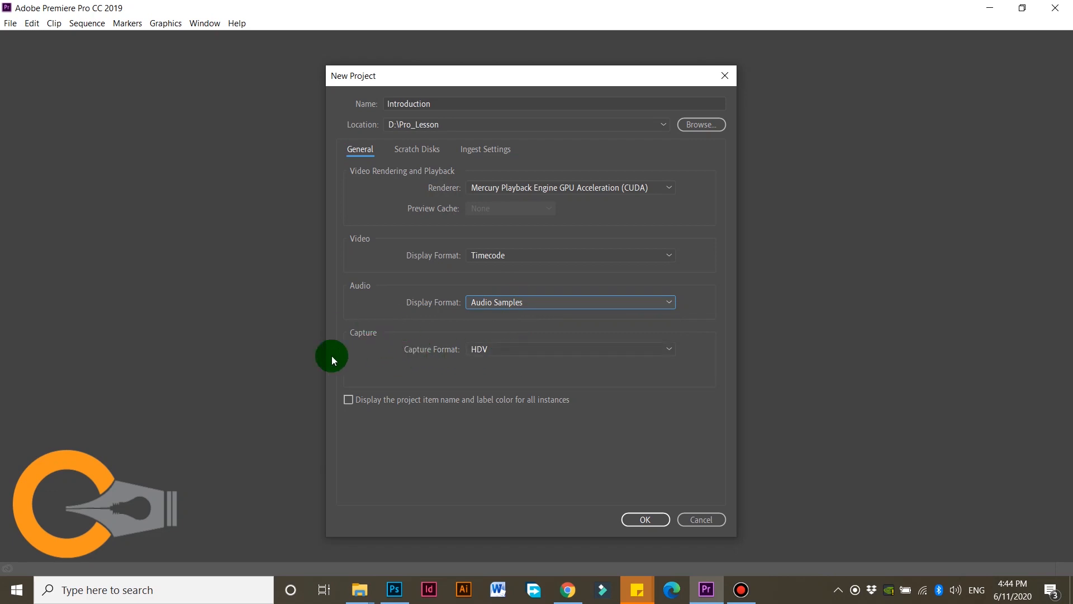
Choose HDV as the capture format and create the project with these settings.
{"action": "left_click", "coordinate": [494, 352]}
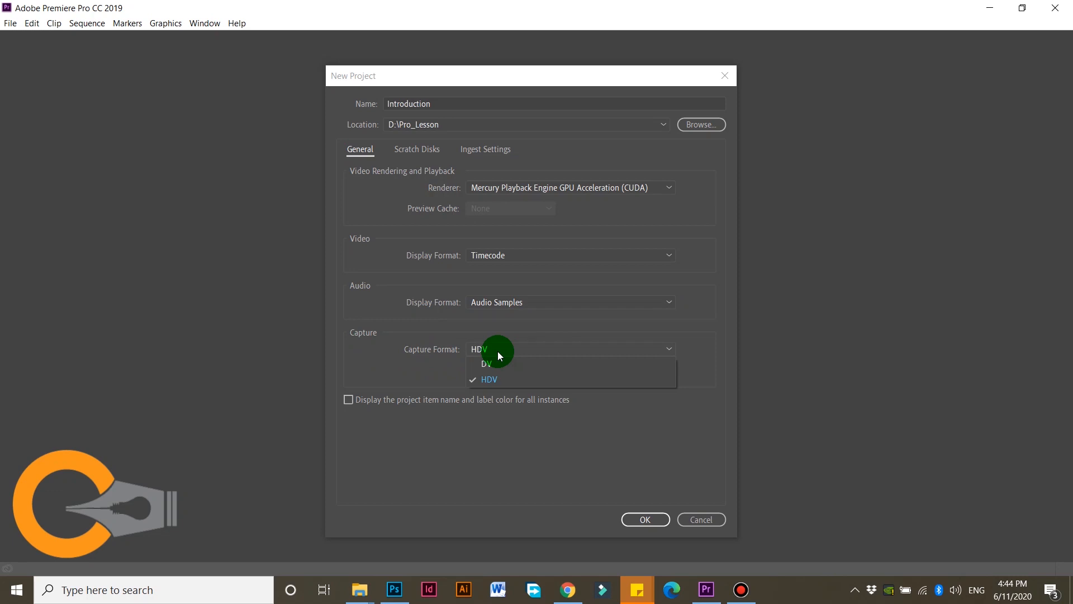
{"action": "left_click", "coordinate": [505, 382]}
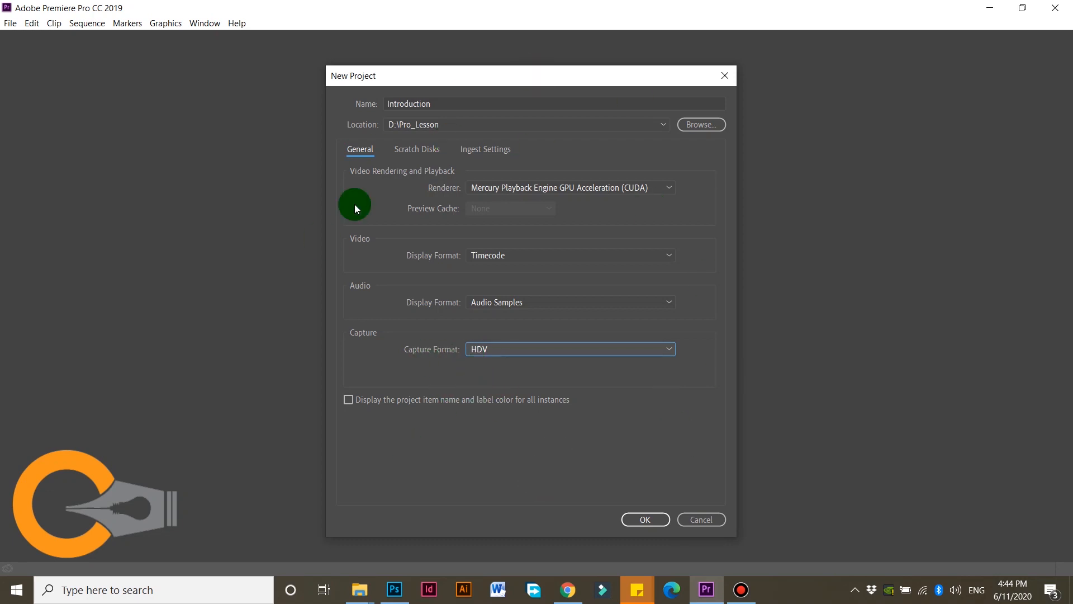
{"action": "left_click", "coordinate": [653, 520]}
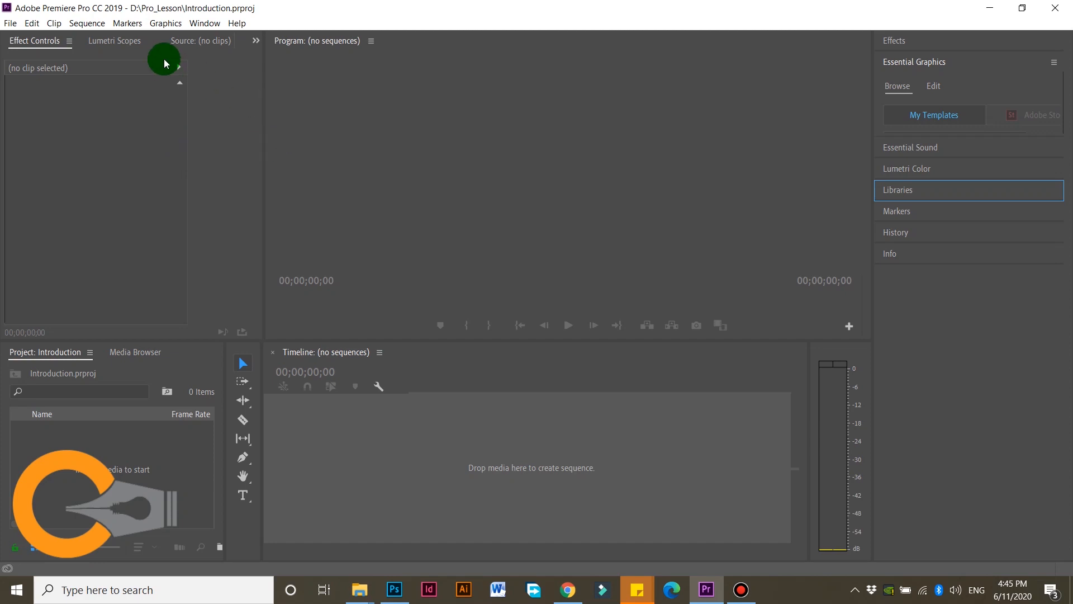
Switch to the Learning workspace and look through its list of Premiere Pro tutorials.
{"action": "left_click", "coordinate": [201, 25]}
{"action": "mouse_move", "coordinate": [215, 37]}
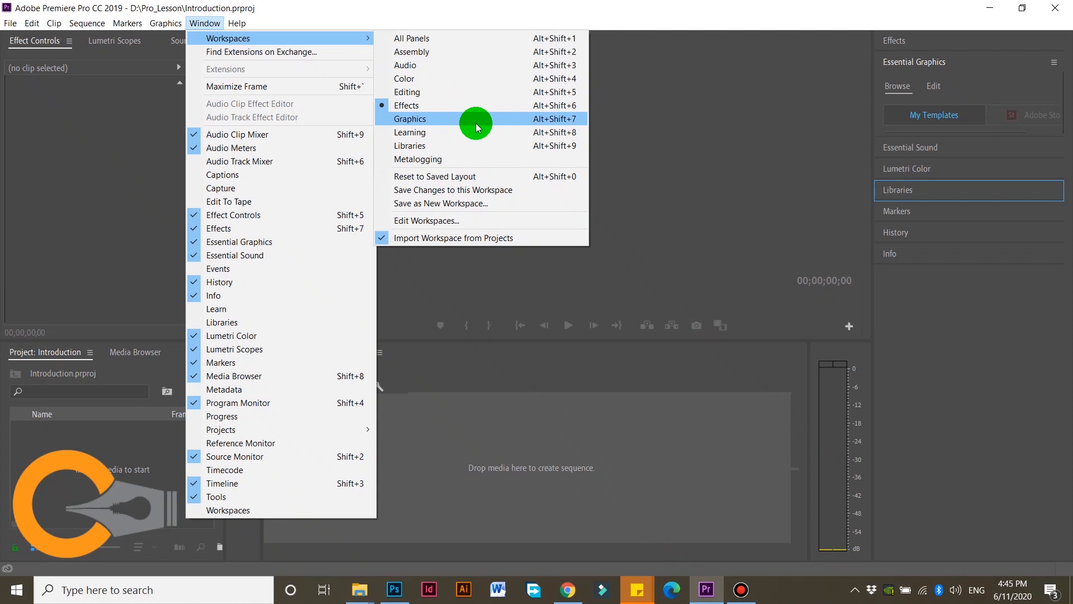
{"action": "left_click", "coordinate": [438, 132]}
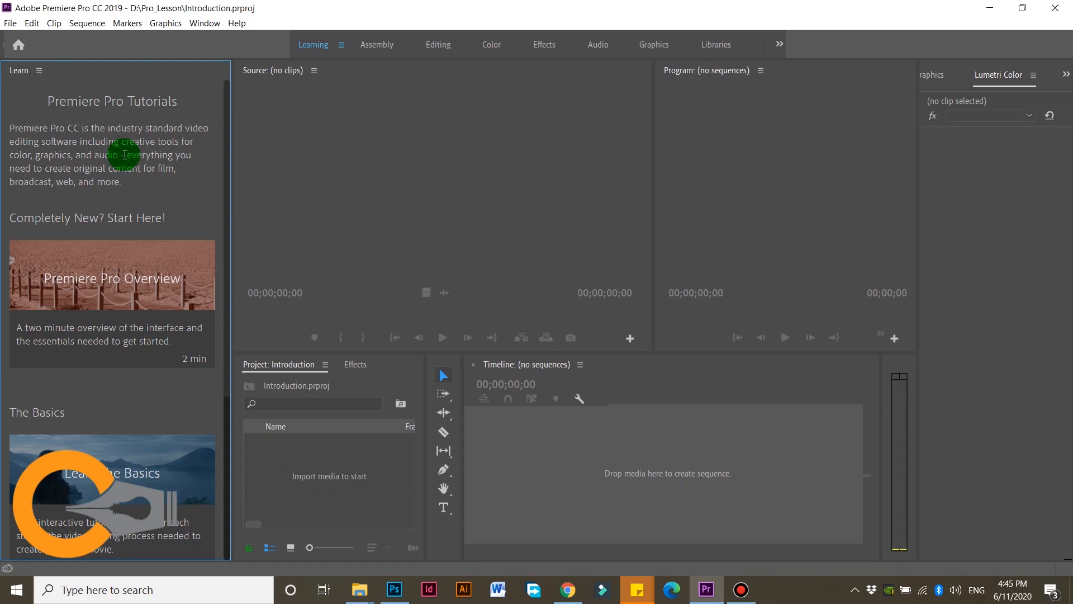
{"action": "scroll", "coordinate": [123, 233], "scroll_direction": "down", "scroll_amount": 5}
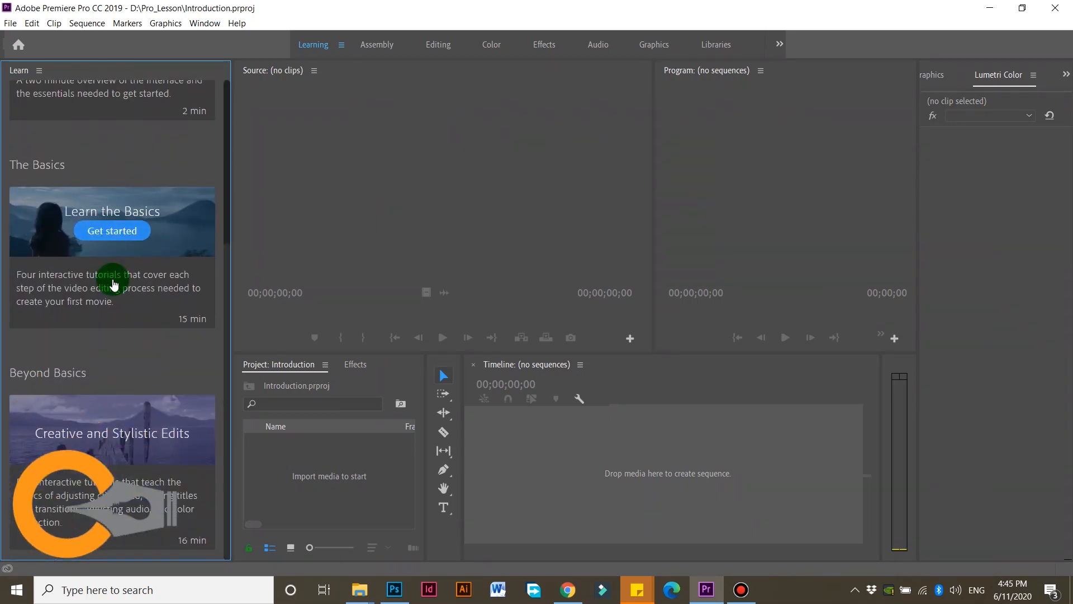
{"action": "scroll", "coordinate": [113, 285], "scroll_direction": "up", "scroll_amount": 5}
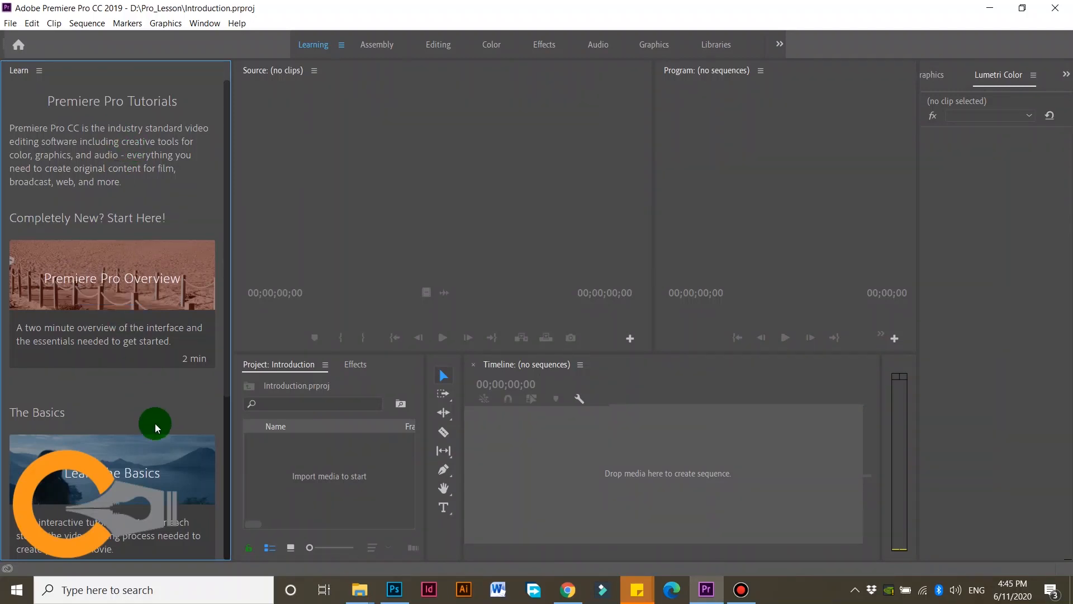
{"action": "scroll", "coordinate": [151, 267], "scroll_direction": "down", "scroll_amount": 5}
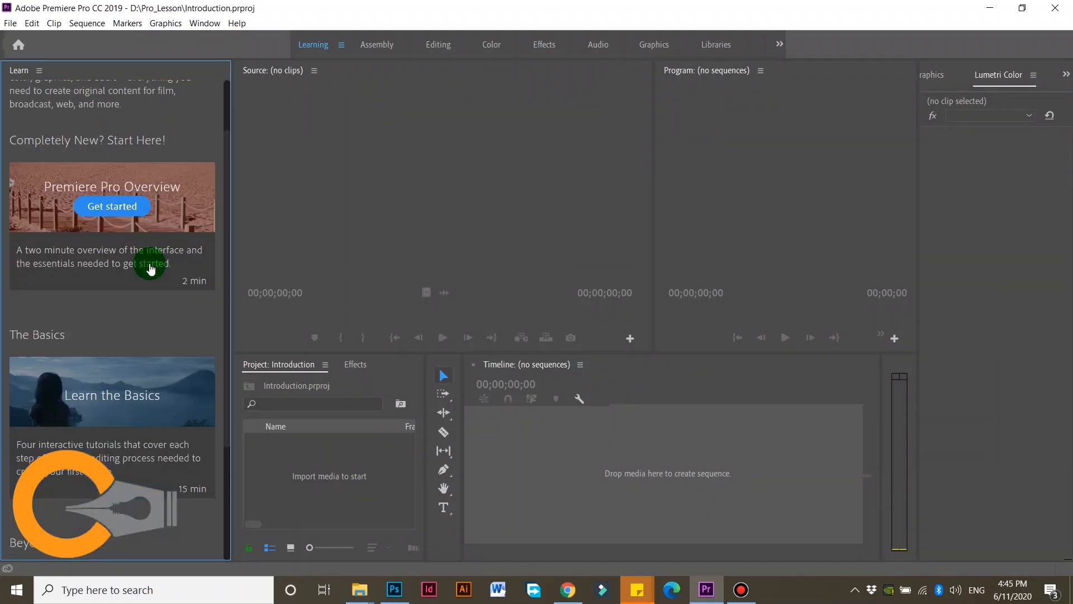
{"action": "scroll", "coordinate": [168, 363], "scroll_direction": "up", "scroll_amount": 5}
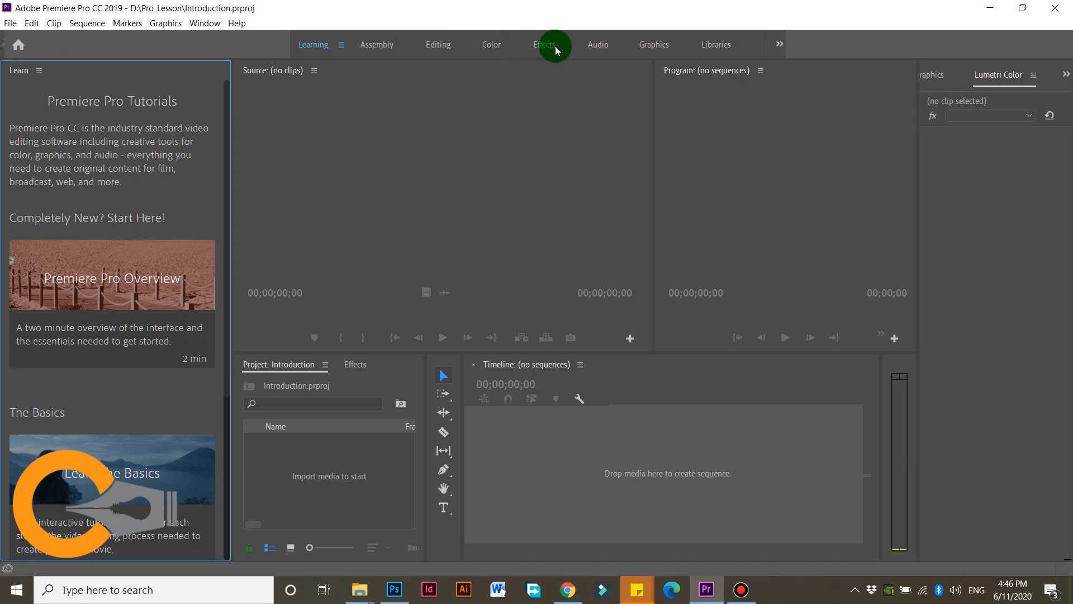
Switch the workspace layout to Editing.
{"action": "left_click", "coordinate": [441, 47]}
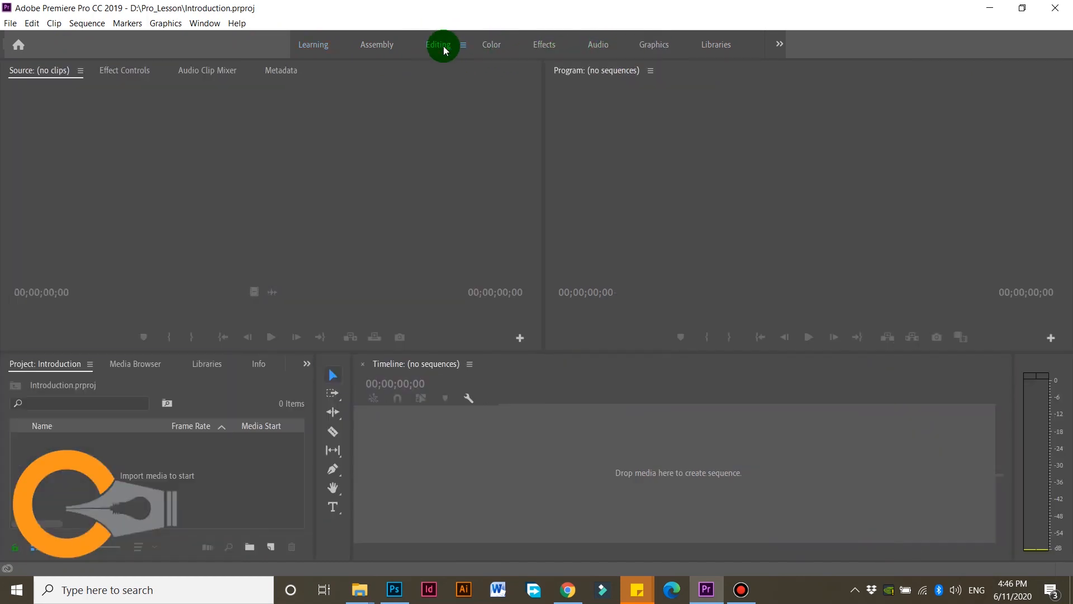
Look through the Color, Audio, Libraries and Graphics workspaces, accepting the updated default workspace presets.
{"action": "left_click", "coordinate": [492, 45]}
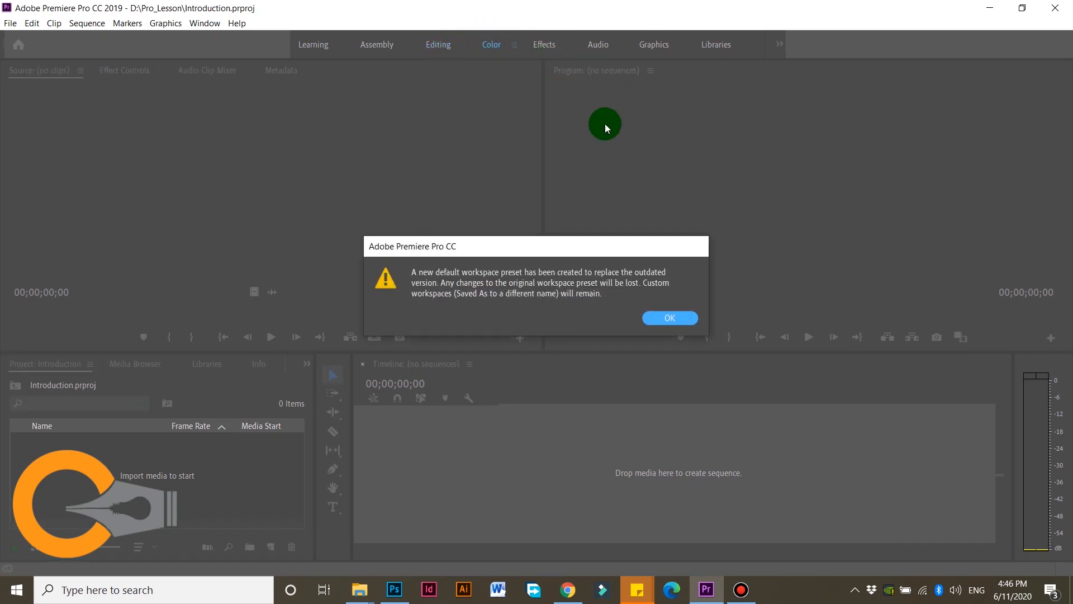
{"action": "left_click", "coordinate": [661, 317]}
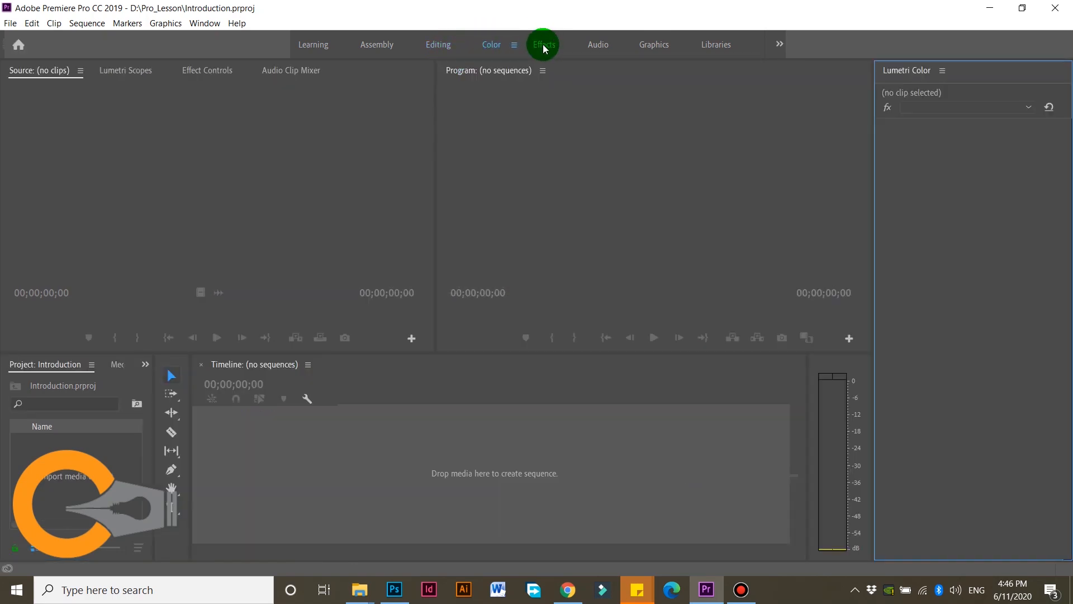
{"action": "left_click", "coordinate": [598, 46]}
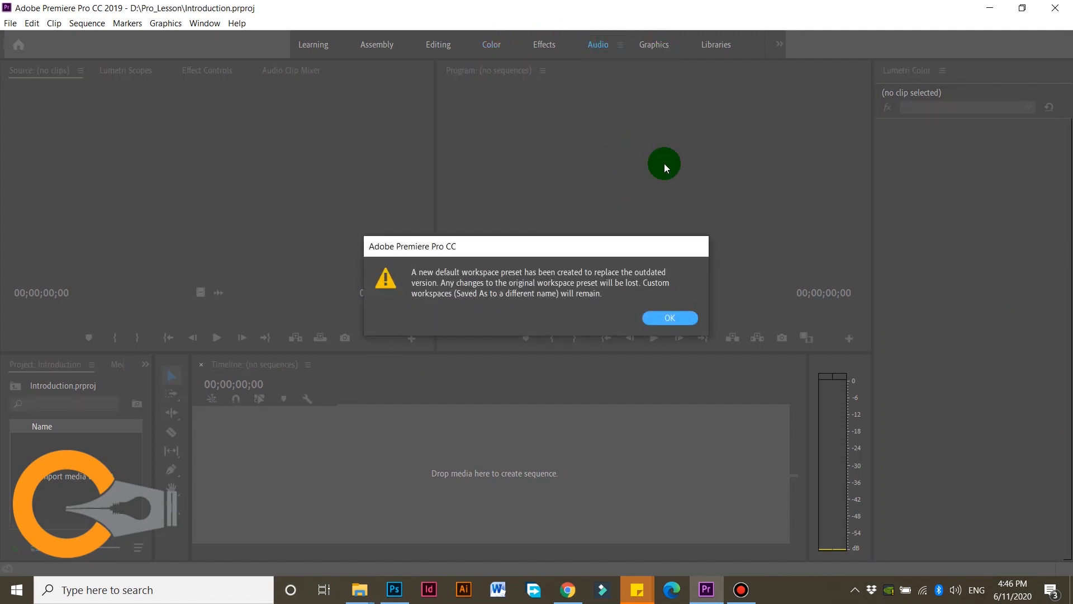
{"action": "left_click", "coordinate": [672, 317]}
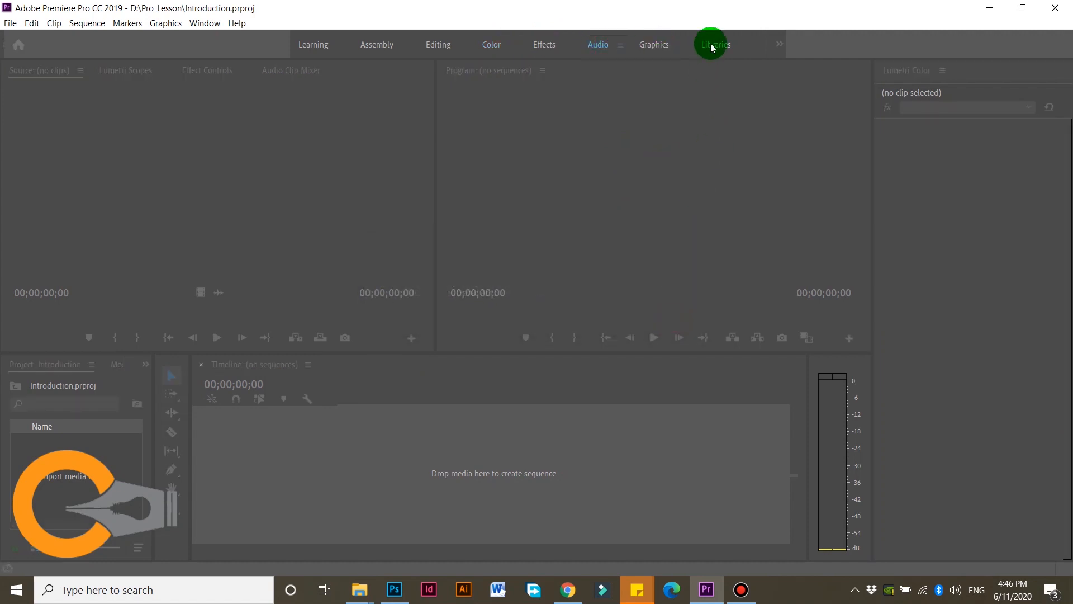
{"action": "left_click", "coordinate": [712, 44]}
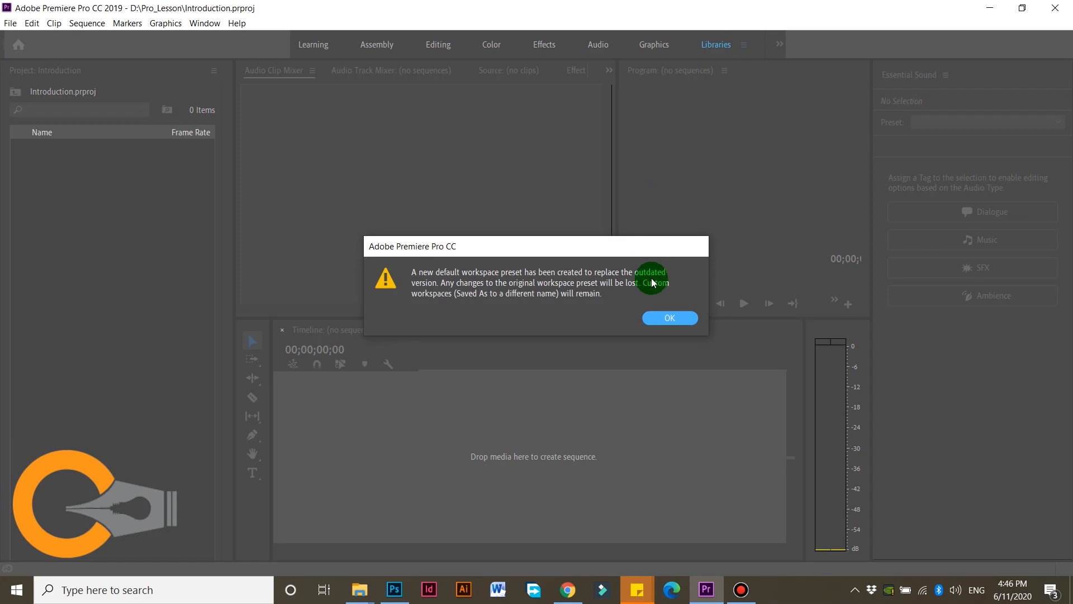
{"action": "left_click", "coordinate": [656, 319]}
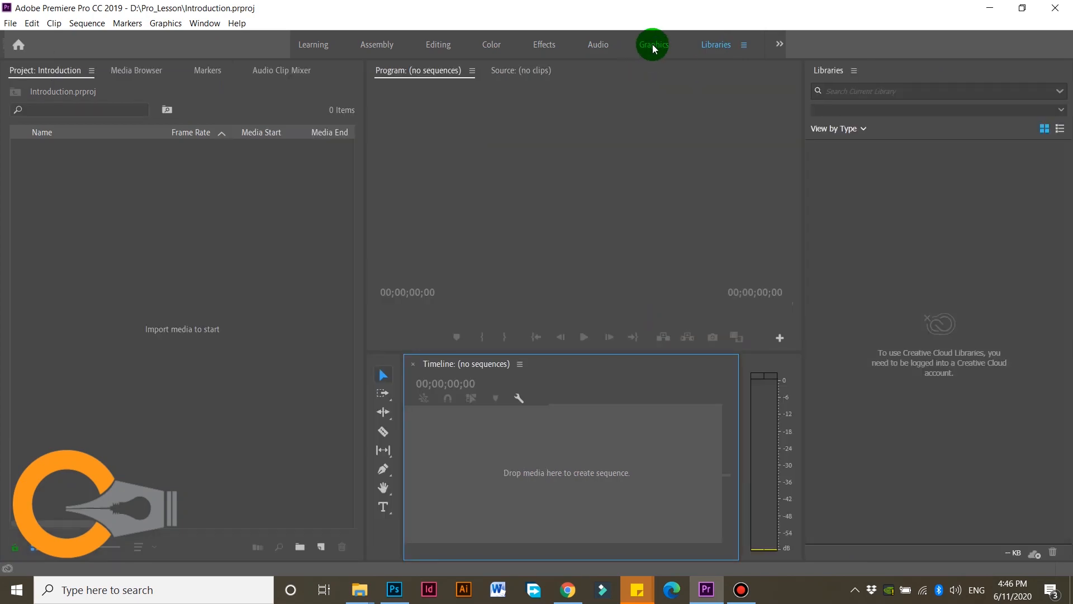
{"action": "left_click", "coordinate": [654, 46]}
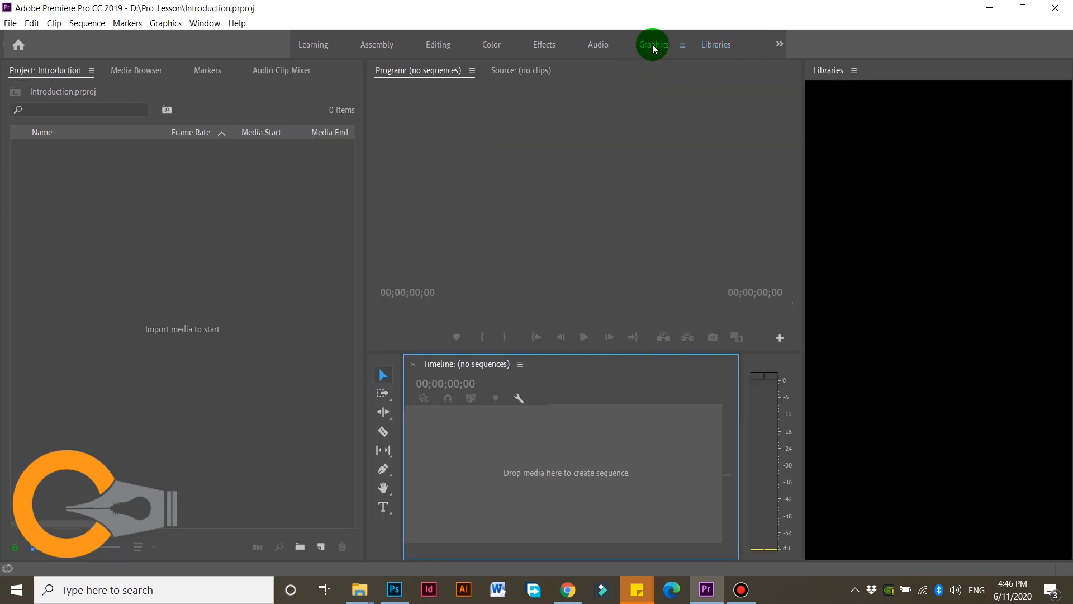
Return to the Editing workspace and widen the Program monitor by narrowing the Source monitor beside it.
{"action": "left_click", "coordinate": [440, 48]}
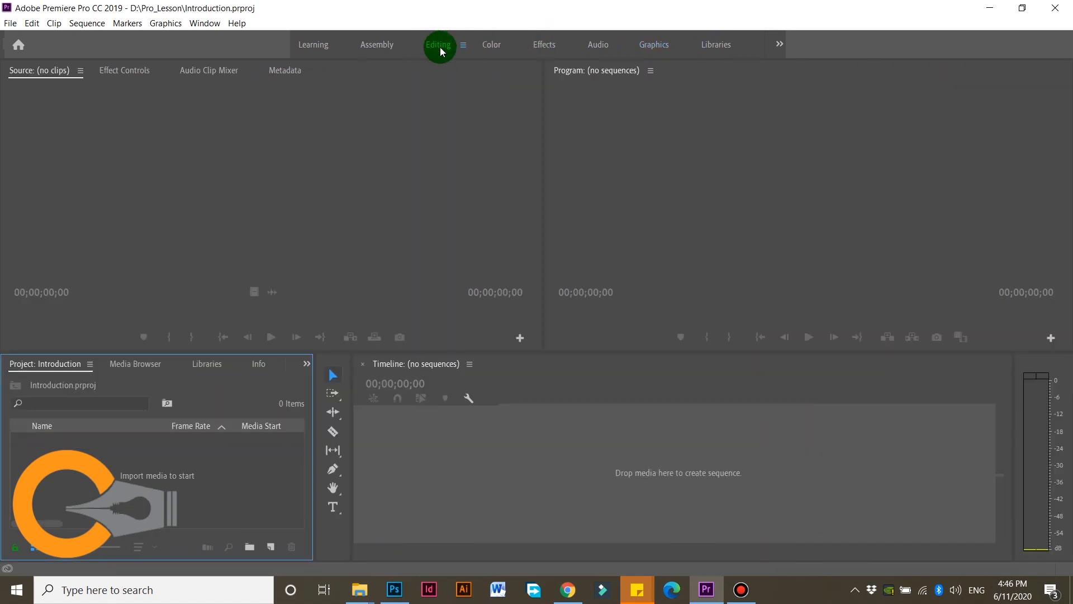
{"action": "left_click_drag", "start_coordinate": [542, 206], "coordinate": [469, 211]}
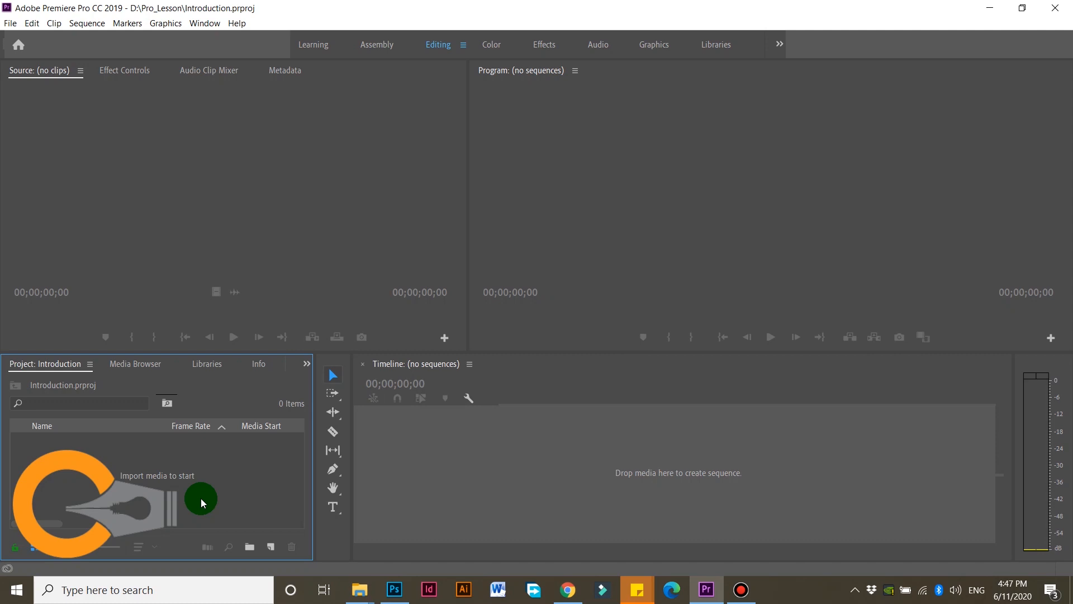
Start a new sequence and choose the DSLR 1080p25 preset from the Digital SLR 1080p group.
{"action": "left_click", "coordinate": [10, 22]}
{"action": "mouse_move", "coordinate": [15, 38]}
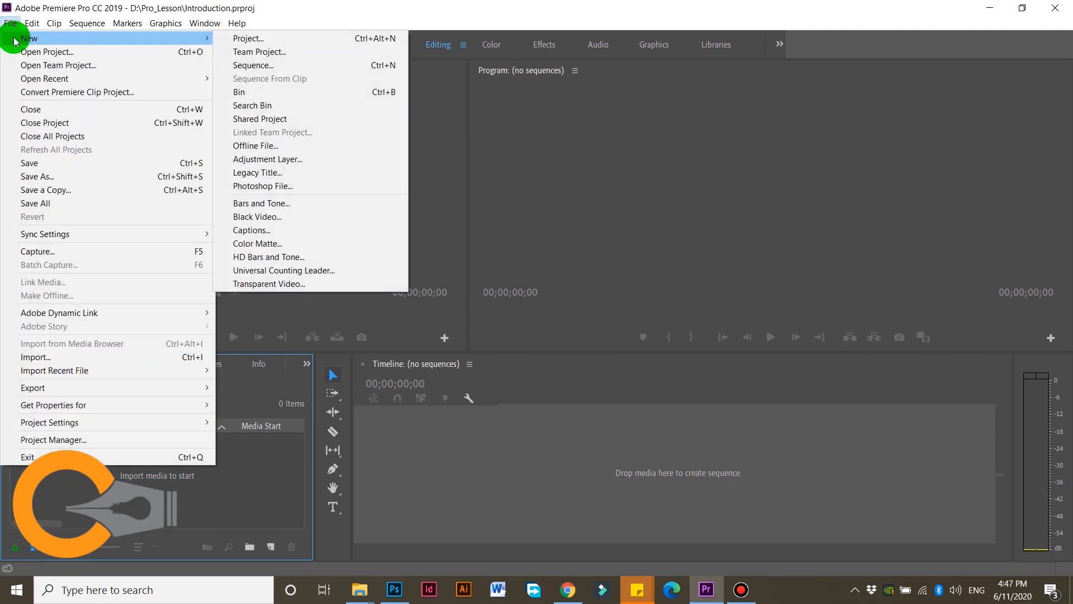
{"action": "left_click", "coordinate": [271, 72]}
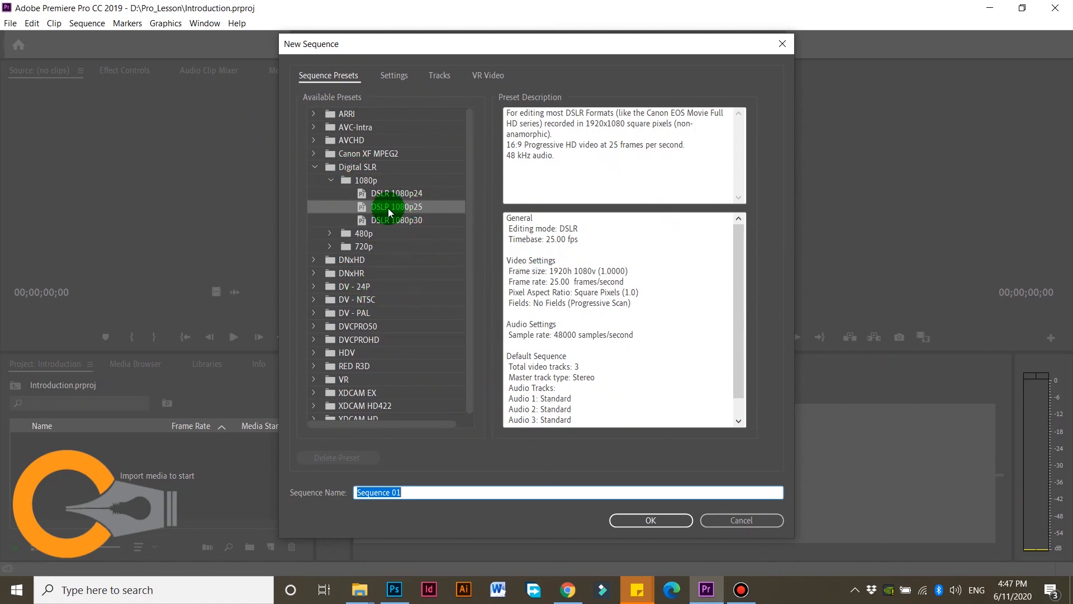
{"action": "left_click", "coordinate": [315, 167]}
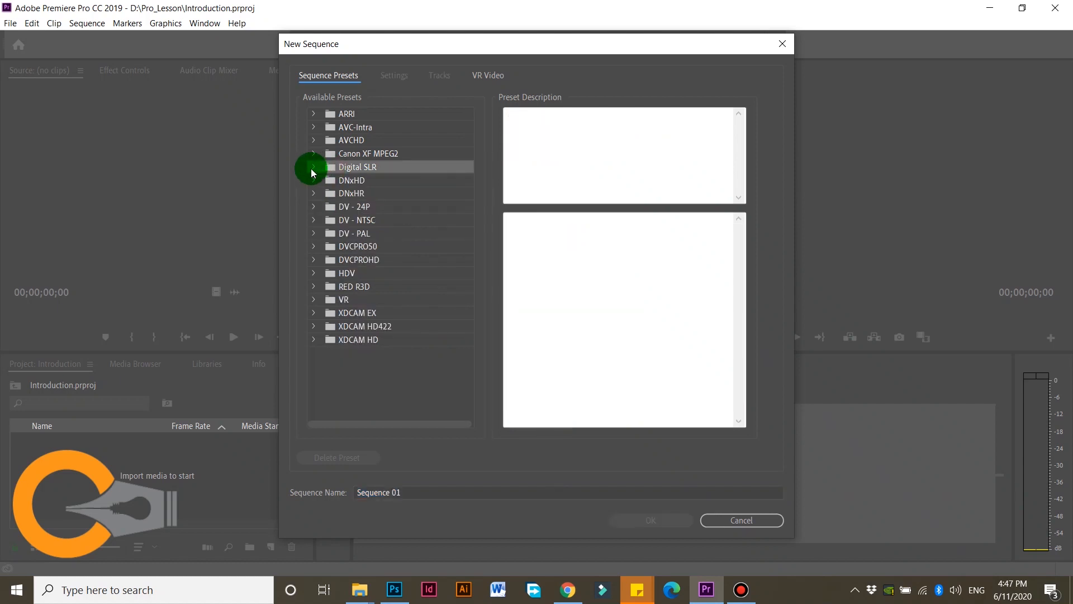
{"action": "left_click", "coordinate": [314, 167]}
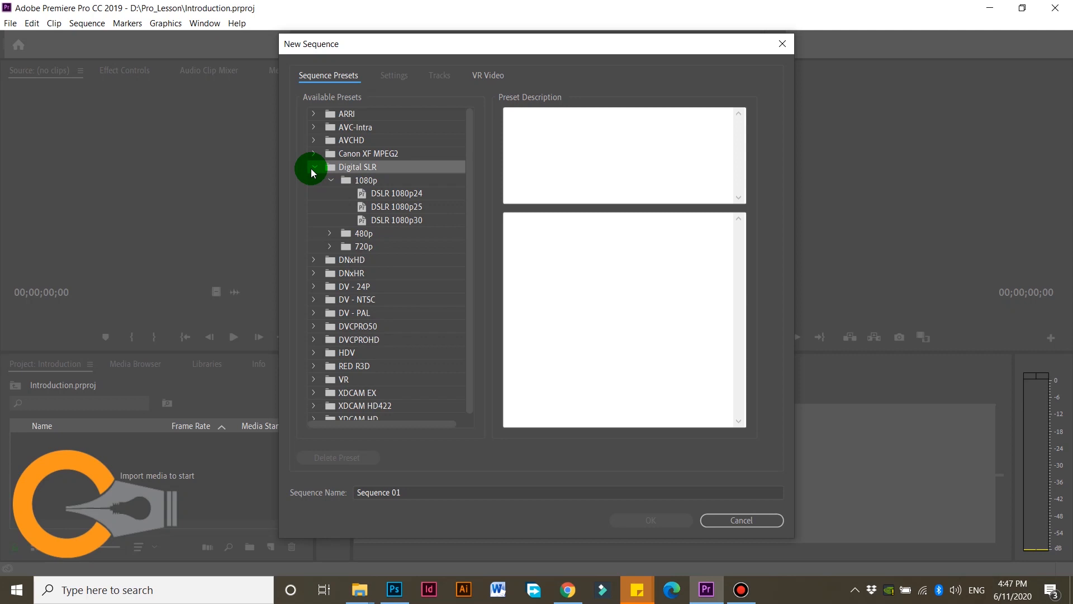
{"action": "left_click", "coordinate": [312, 167]}
{"action": "left_click", "coordinate": [312, 168]}
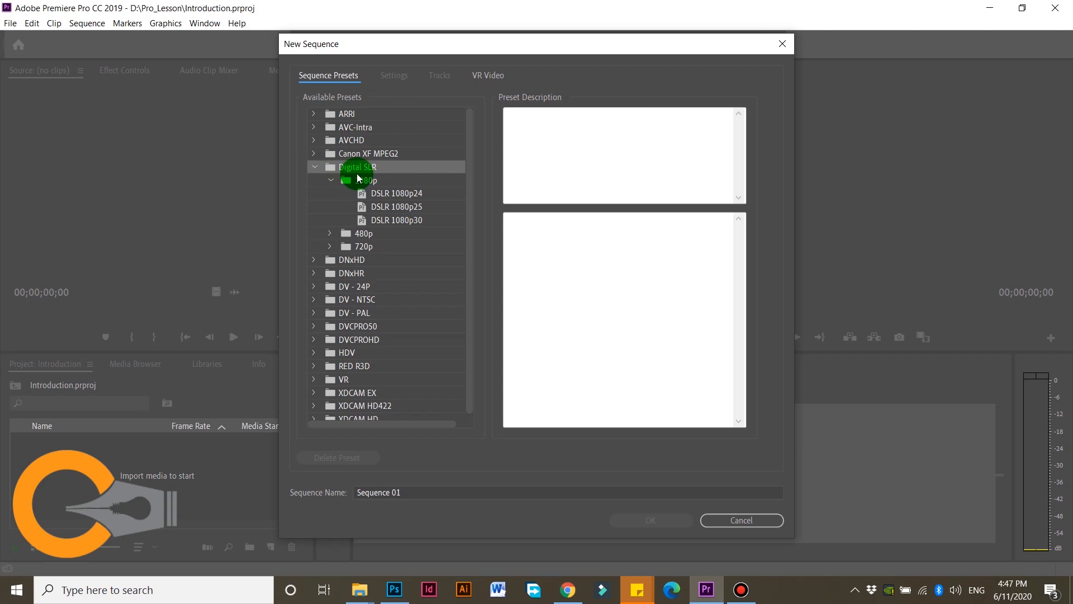
{"action": "left_click", "coordinate": [389, 196]}
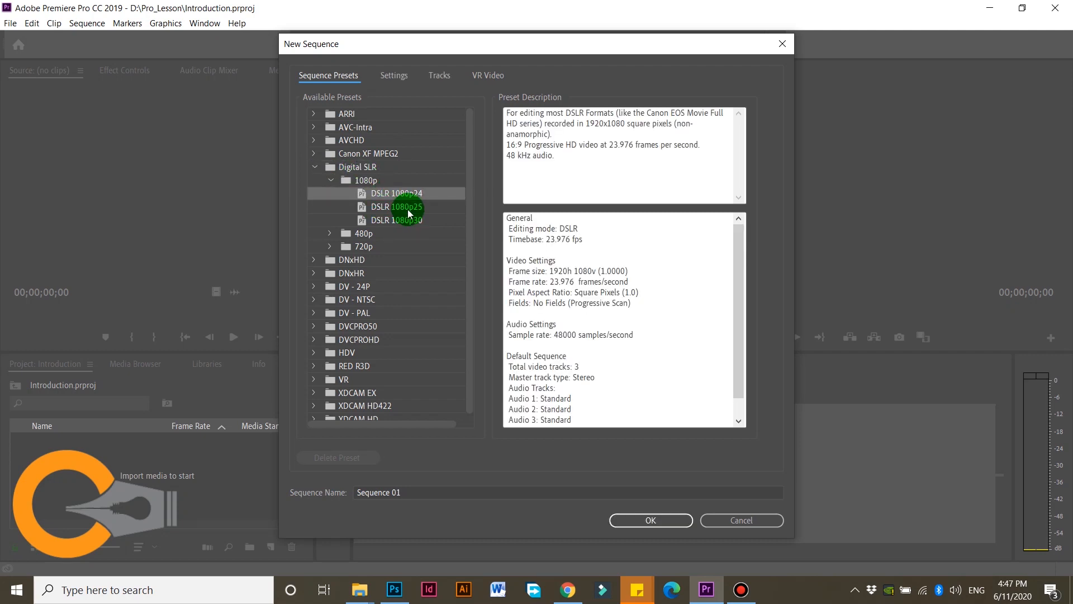
{"action": "left_click", "coordinate": [407, 208]}
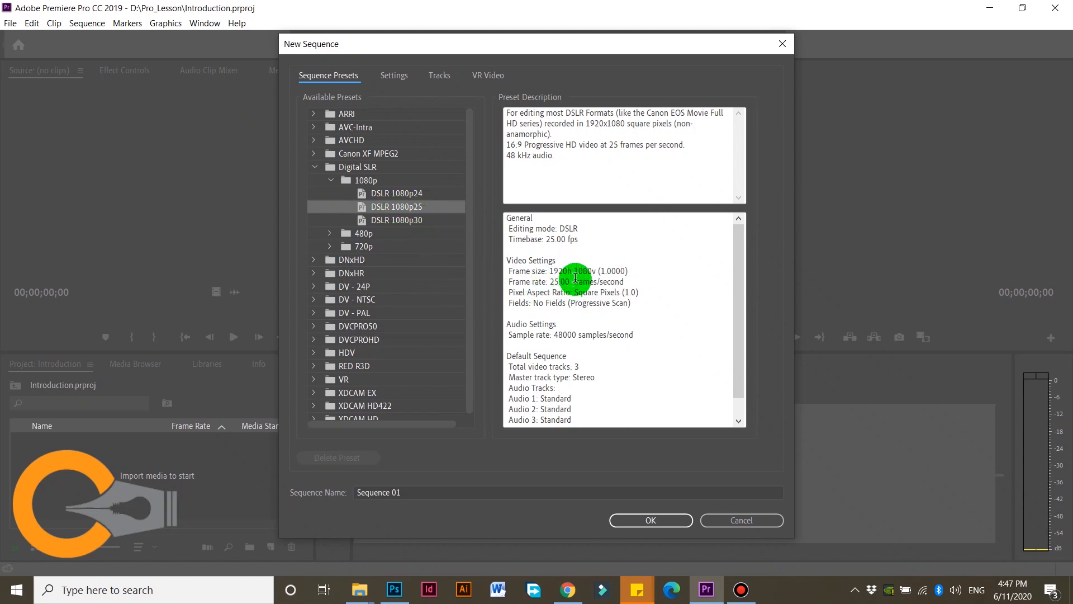
Examine the frame size, frame rate, aspect ratio and remaining settings in the selected preset's description.
{"action": "left_click_drag", "start_coordinate": [601, 270], "coordinate": [555, 274]}
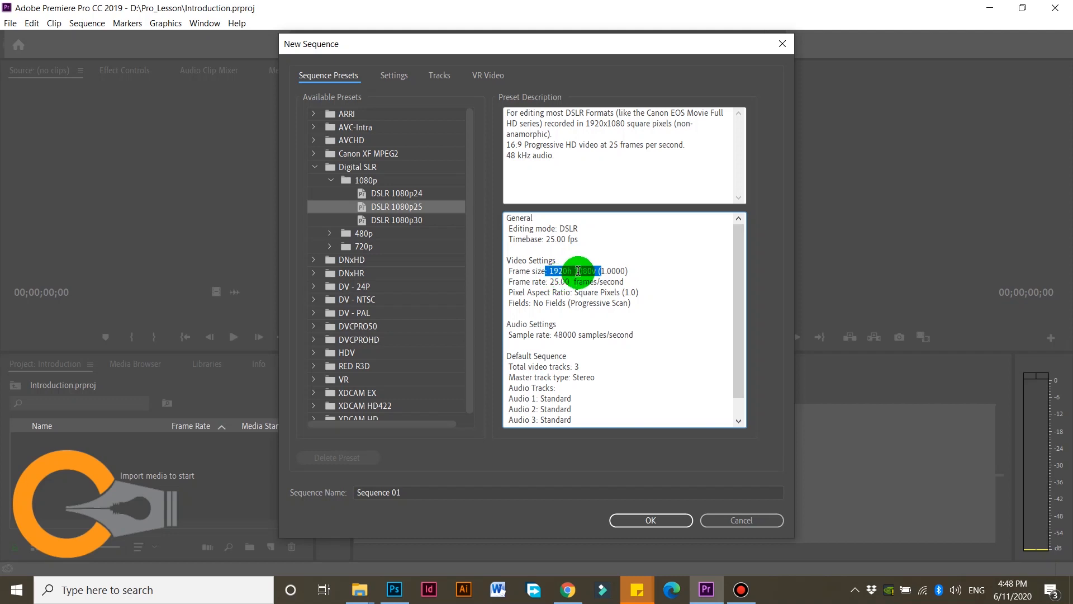
{"action": "left_click_drag", "start_coordinate": [571, 281], "coordinate": [553, 282]}
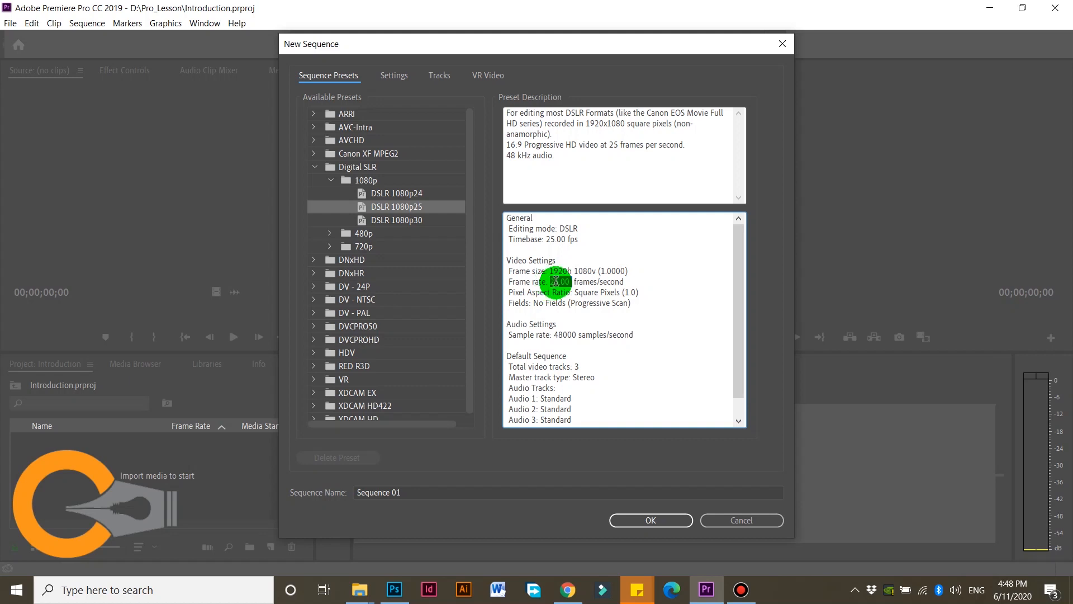
{"action": "left_click", "coordinate": [510, 144]}
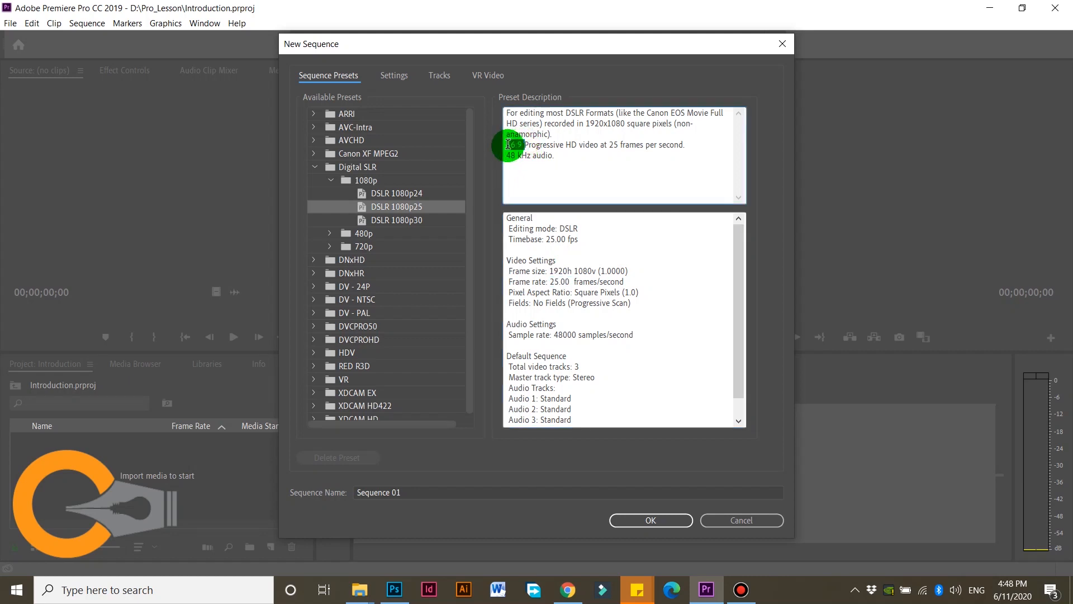
{"action": "double_click", "coordinate": [508, 144]}
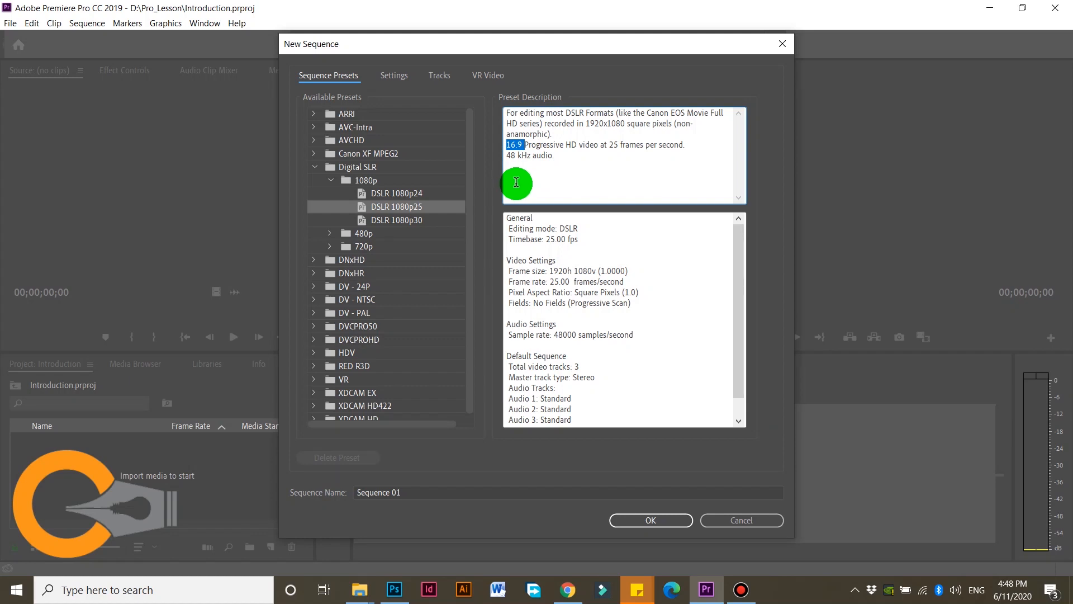
{"action": "left_click_drag", "start_coordinate": [510, 217], "coordinate": [572, 407]}
{"action": "left_click", "coordinate": [617, 377]}
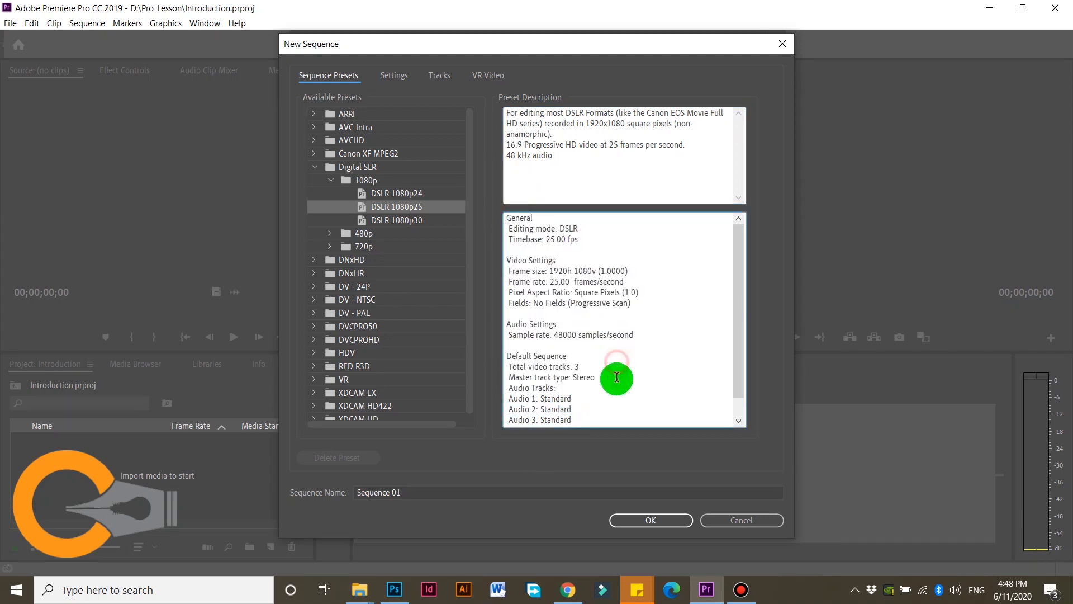
Name the sequence intro and create it with the selected preset.
{"action": "left_click_drag", "start_coordinate": [414, 495], "coordinate": [313, 496]}
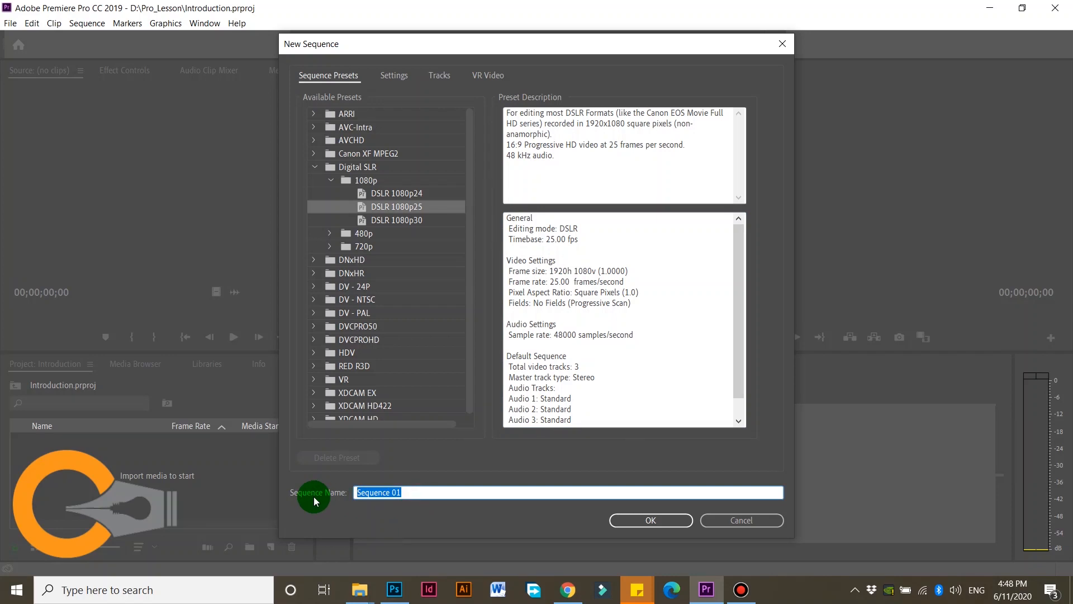
{"action": "type", "text": "intro"}
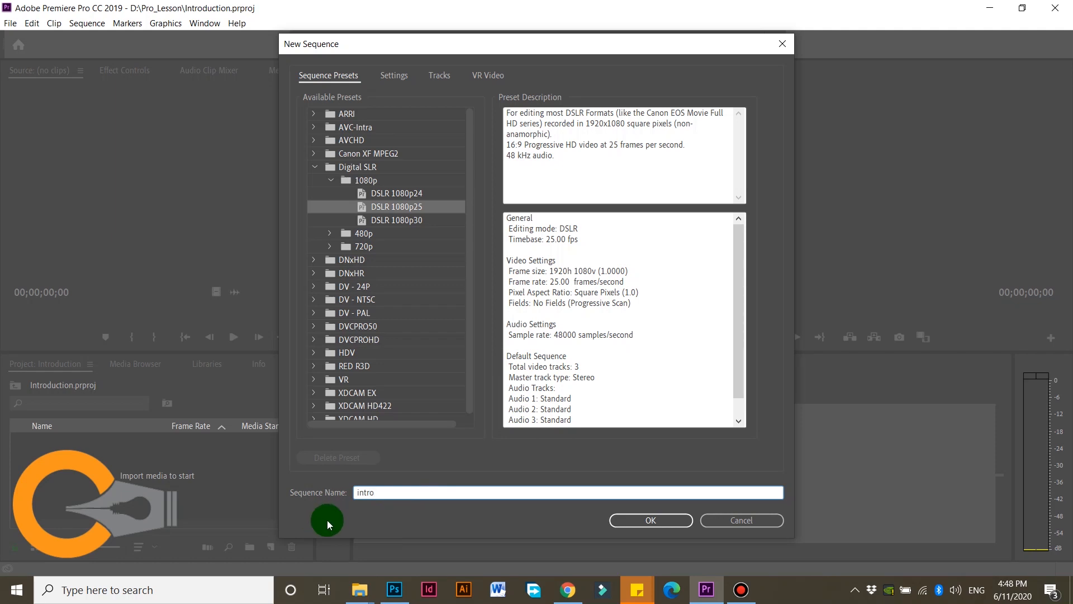
{"action": "left_click", "coordinate": [649, 526]}
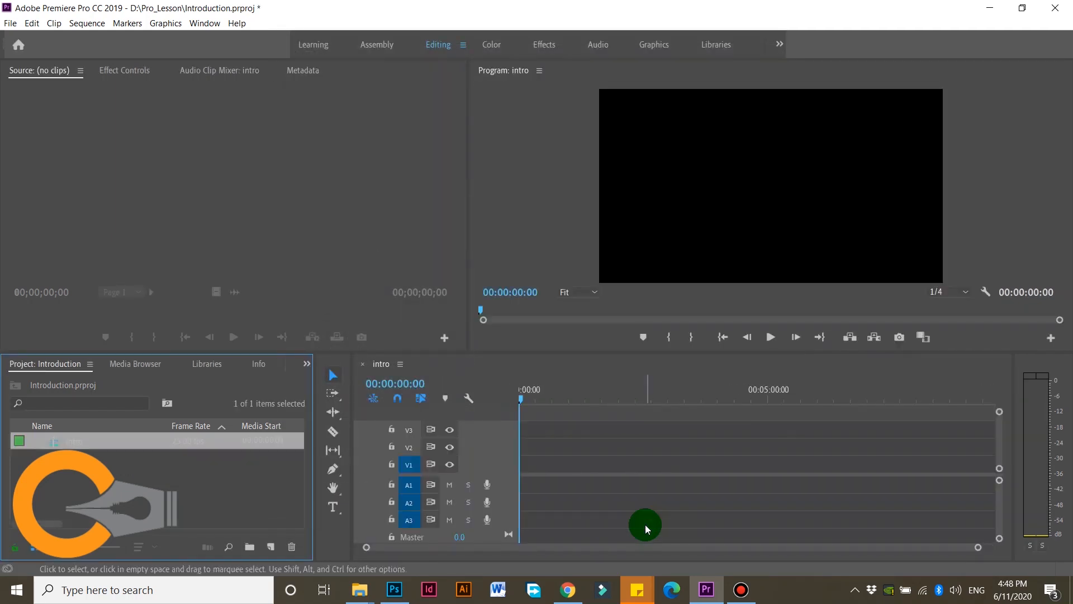
Inspect the intro sequence's entry in the project's item list.
{"action": "left_click", "coordinate": [59, 458]}
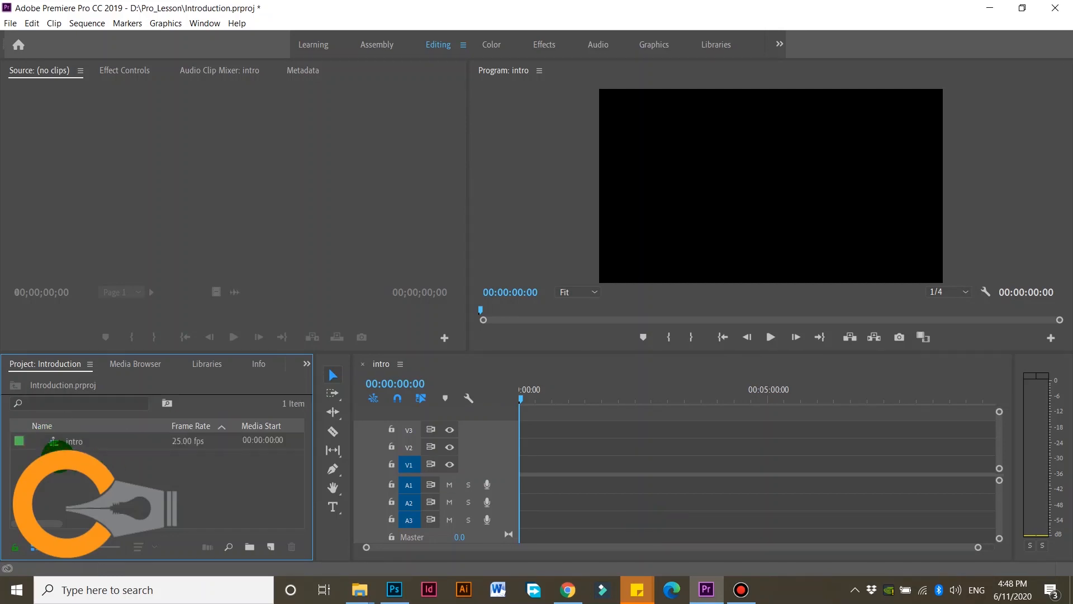
{"action": "left_click", "coordinate": [52, 442]}
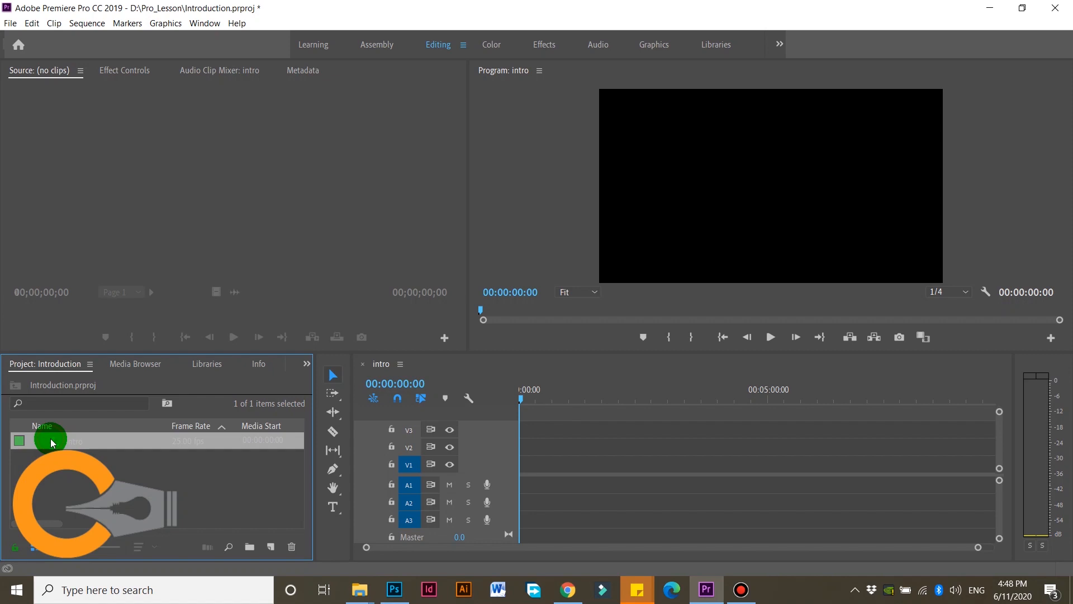
{"action": "left_click", "coordinate": [129, 475]}
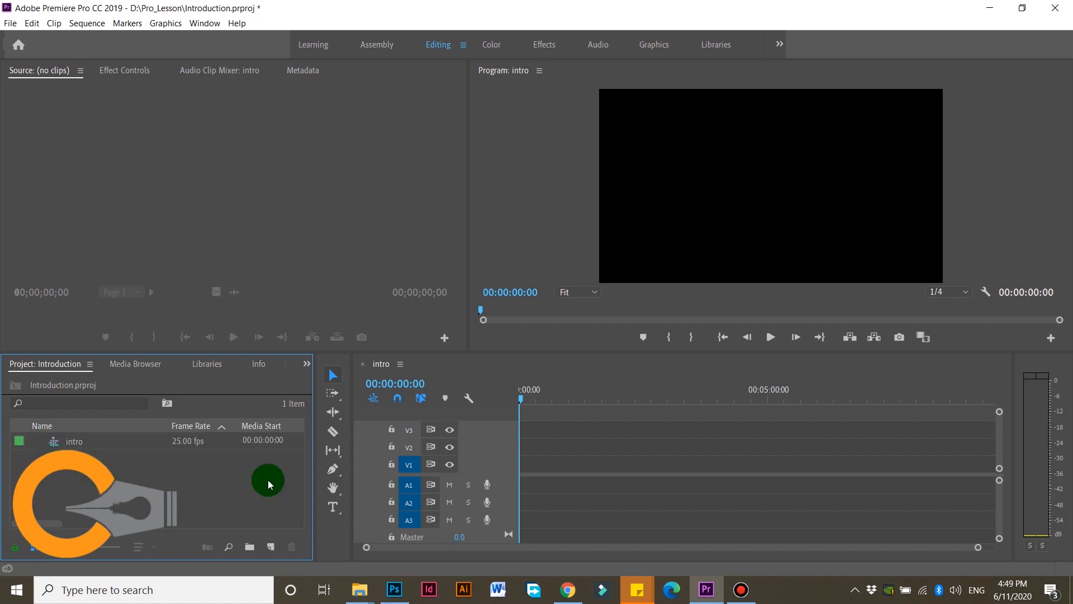
{"action": "left_click", "coordinate": [585, 134]}
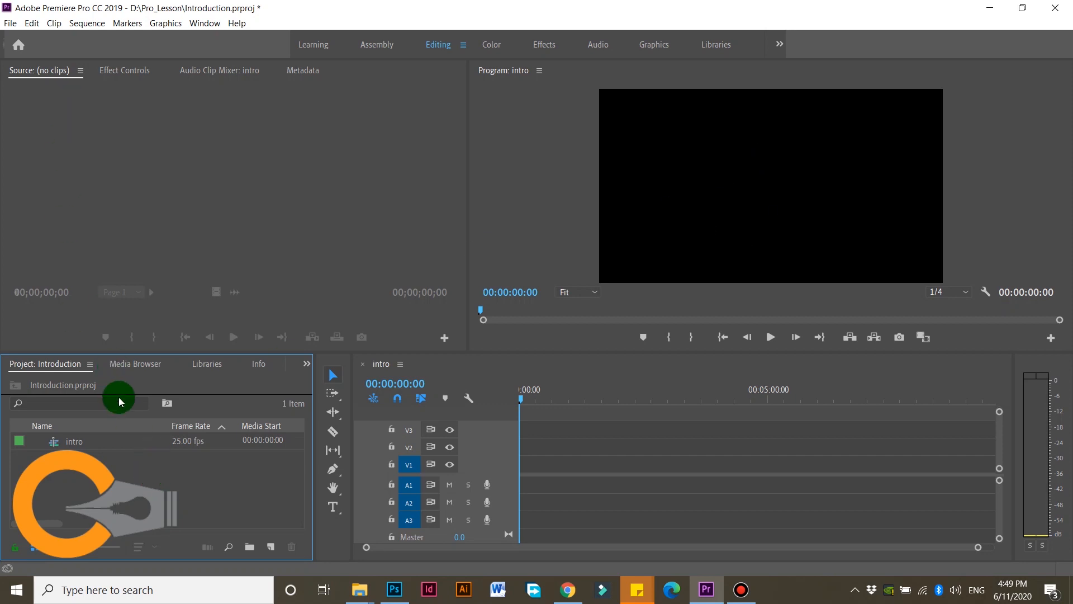
{"action": "left_click", "coordinate": [10, 23]}
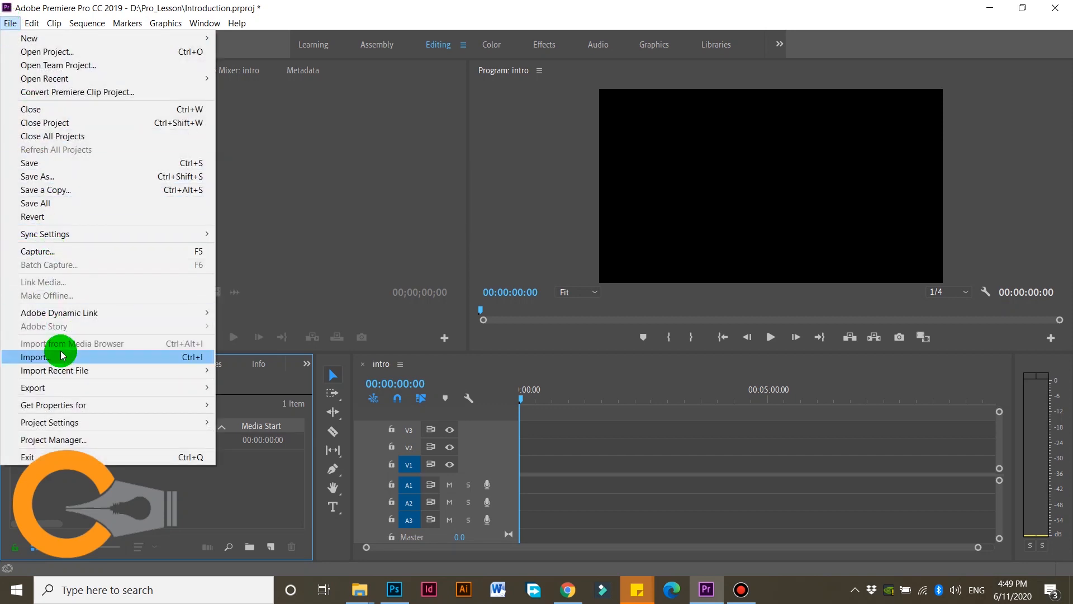
{"action": "left_click", "coordinate": [159, 523]}
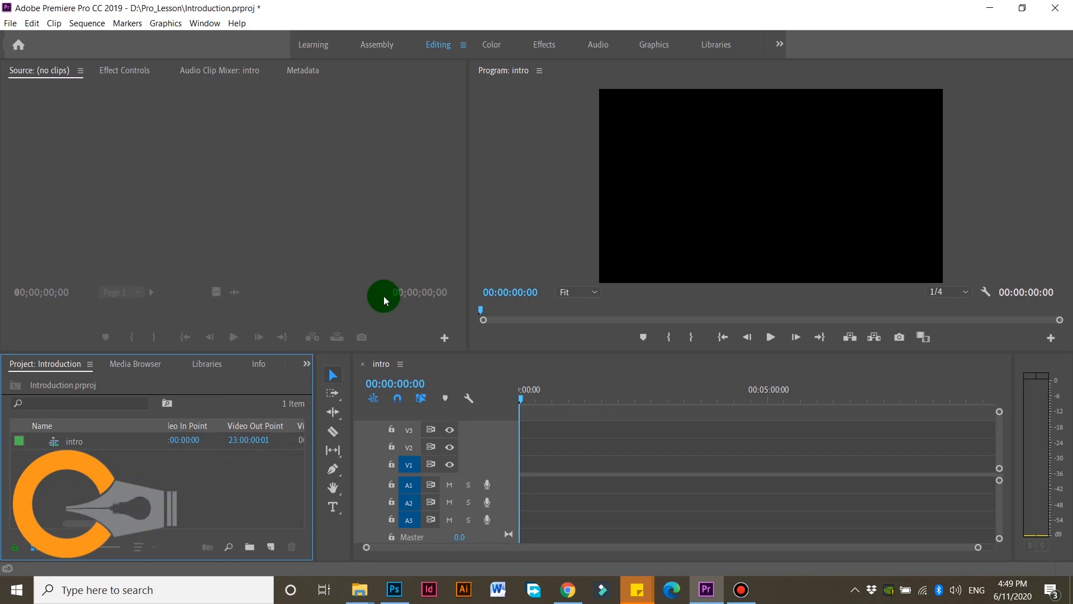
{"action": "left_click", "coordinate": [489, 361]}
Import Pexels Videos 2711145.mp4 and production ID_3785076.mp4 from the Video folder inside youtube_tuts\material.
{"action": "left_click", "coordinate": [5, 23]}
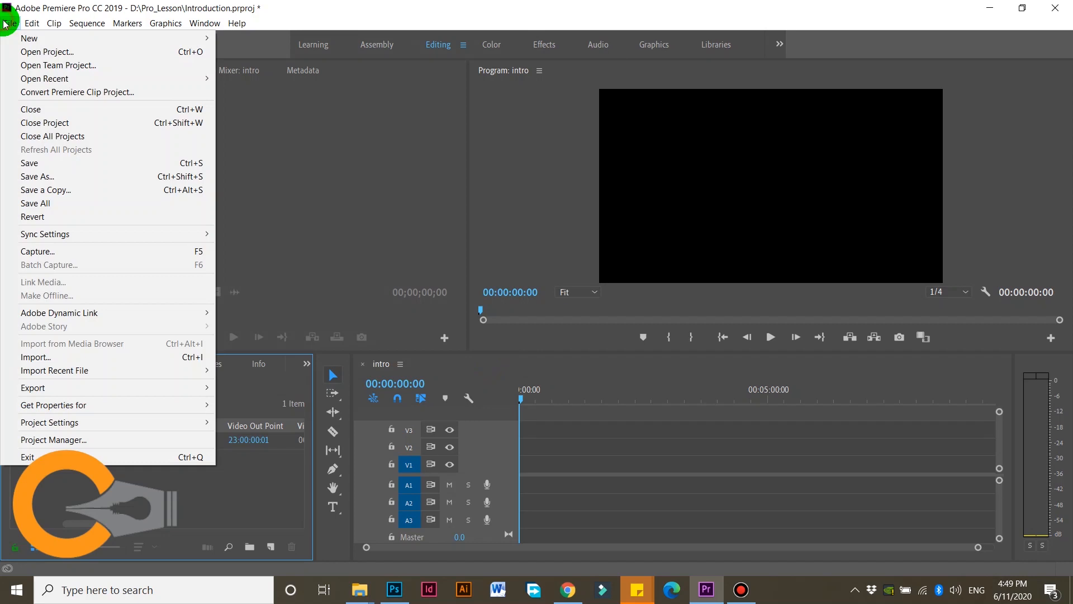
{"action": "left_click", "coordinate": [57, 357]}
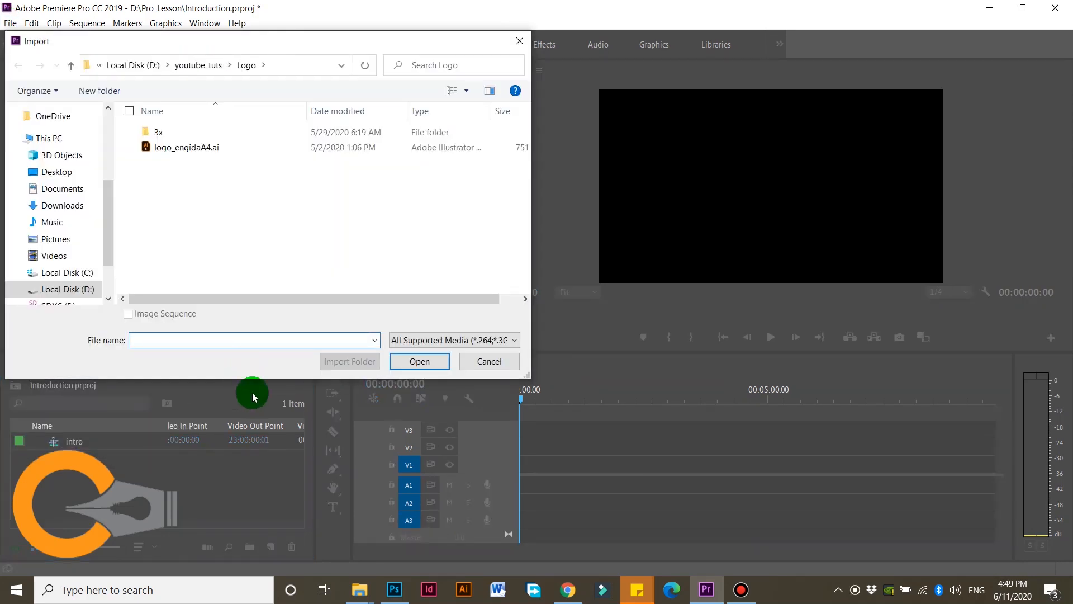
{"action": "left_click", "coordinate": [197, 65]}
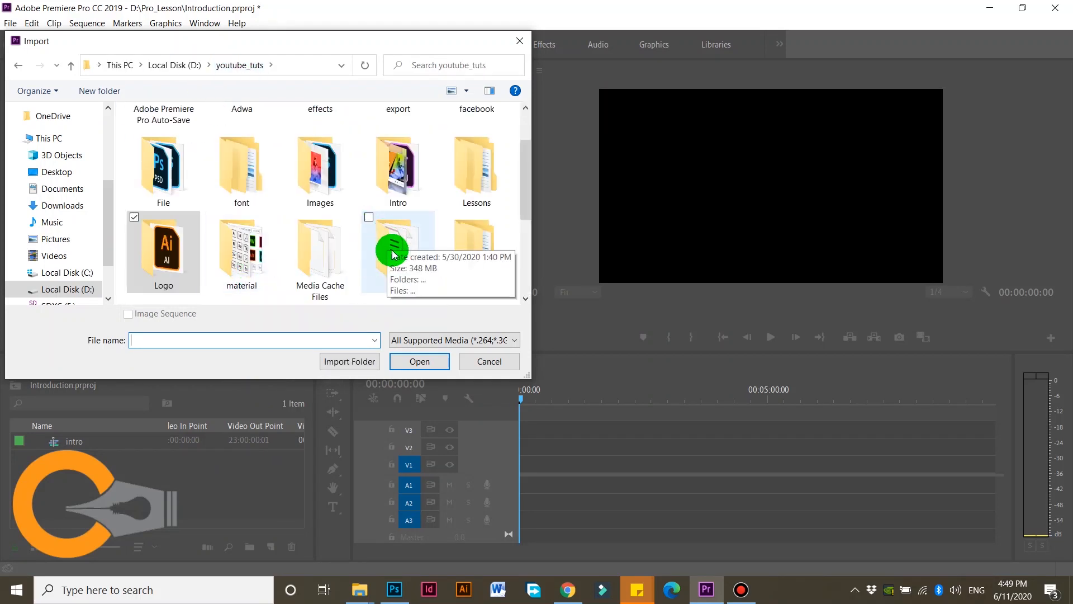
{"action": "scroll", "coordinate": [525, 208], "scroll_direction": "down", "scroll_amount": 3}
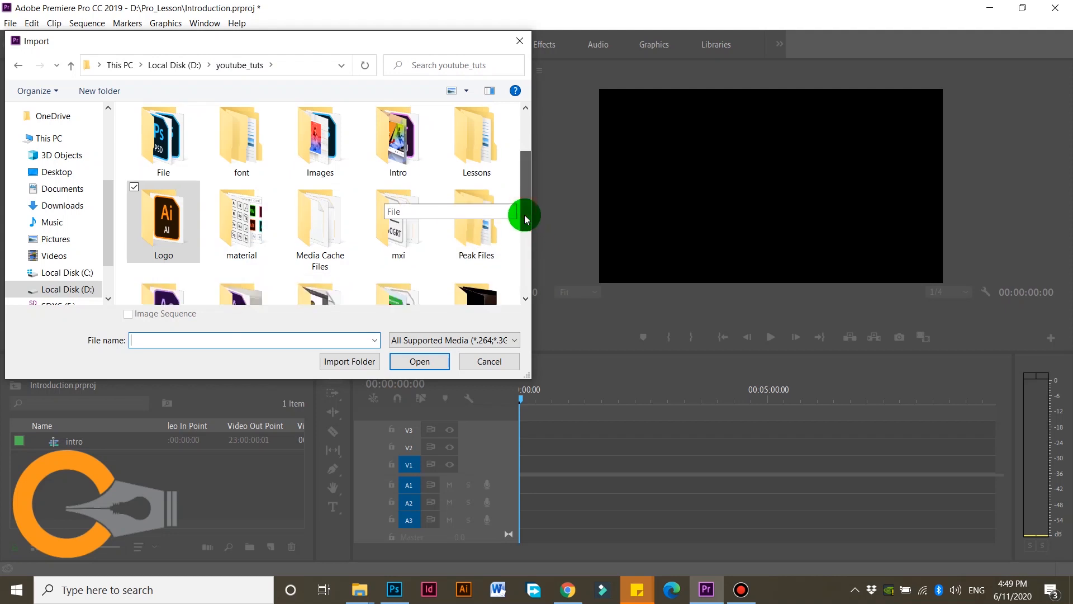
{"action": "left_click_drag", "start_coordinate": [514, 268], "coordinate": [514, 273]}
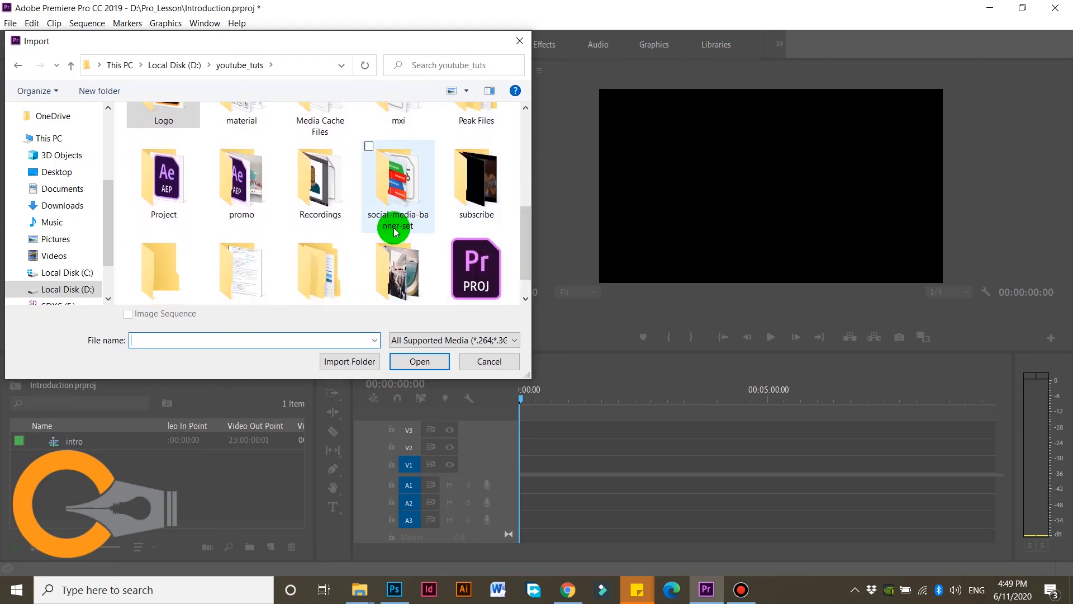
{"action": "scroll", "coordinate": [391, 224], "scroll_direction": "up", "scroll_amount": 2}
{"action": "double_click", "coordinate": [236, 148]}
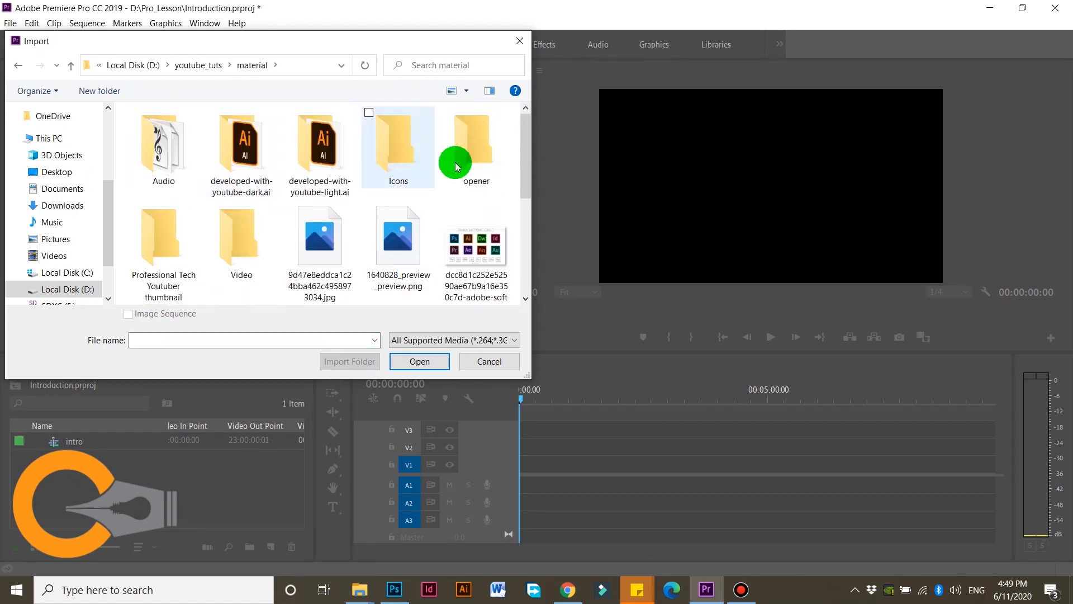
{"action": "double_click", "coordinate": [241, 246]}
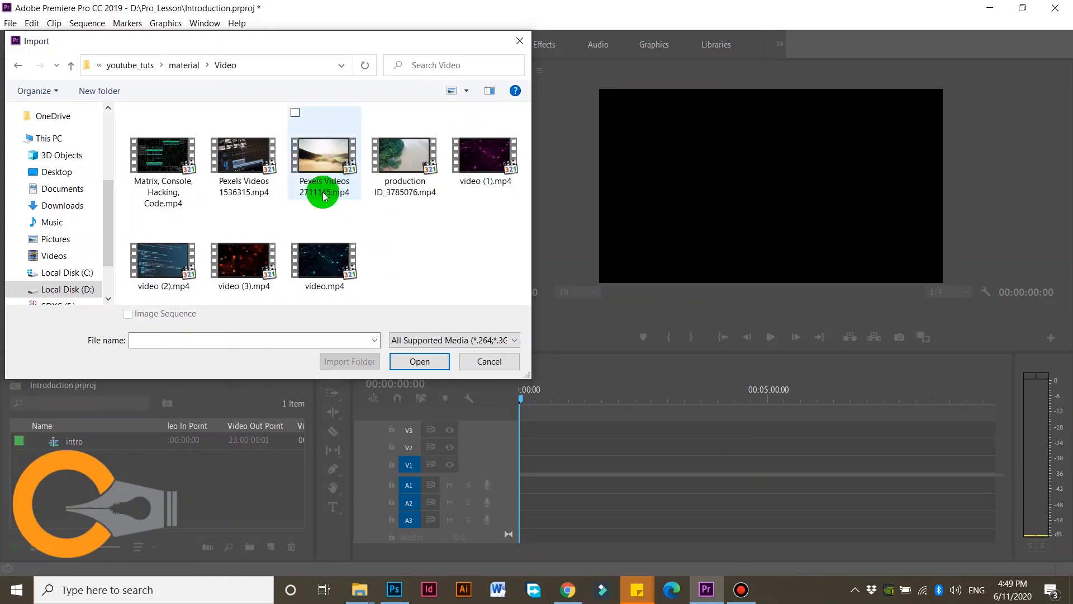
{"action": "left_click_drag", "start_coordinate": [313, 207], "coordinate": [391, 179]}
{"action": "left_click", "coordinate": [419, 361]}
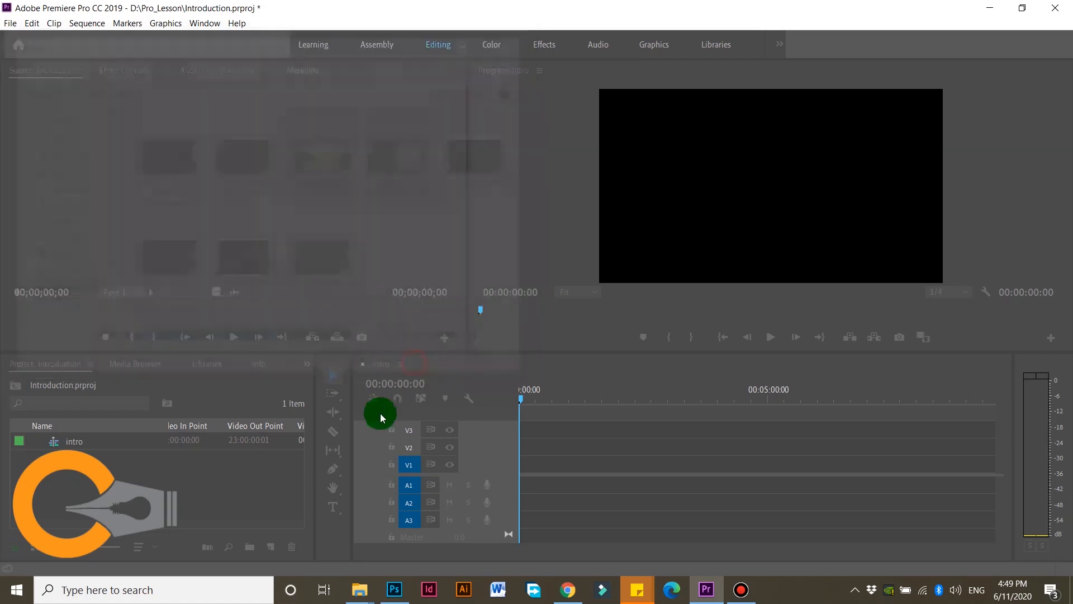
Open the imported clip Pexels Videos 2711145.mp4 in the Source monitor and play it.
{"action": "left_click", "coordinate": [78, 492]}
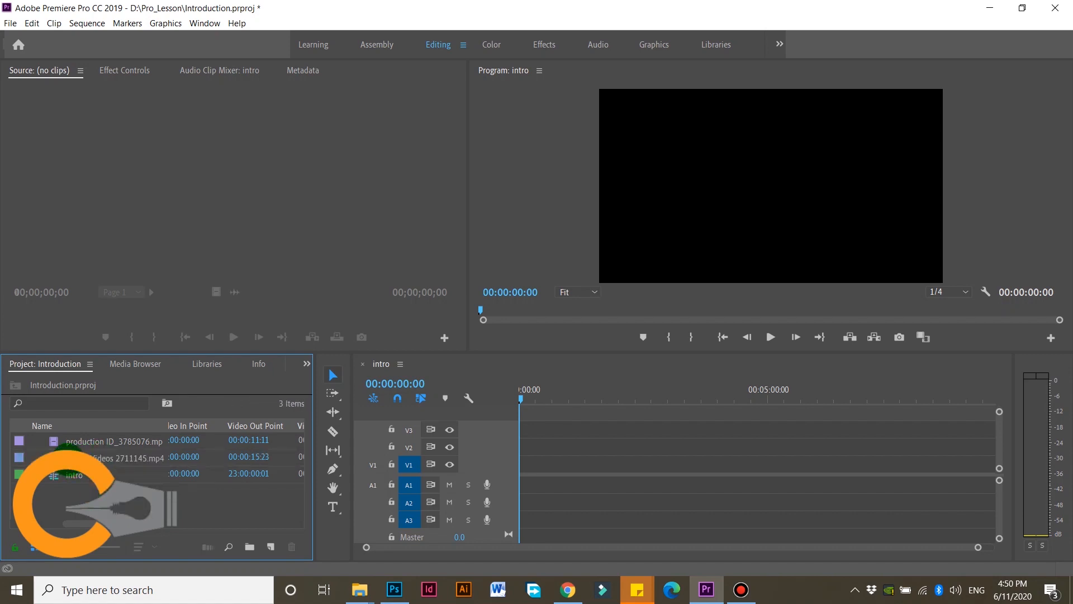
{"action": "left_click", "coordinate": [115, 442]}
{"action": "left_click", "coordinate": [112, 458]}
{"action": "left_click", "coordinate": [95, 439]}
{"action": "left_click", "coordinate": [107, 461]}
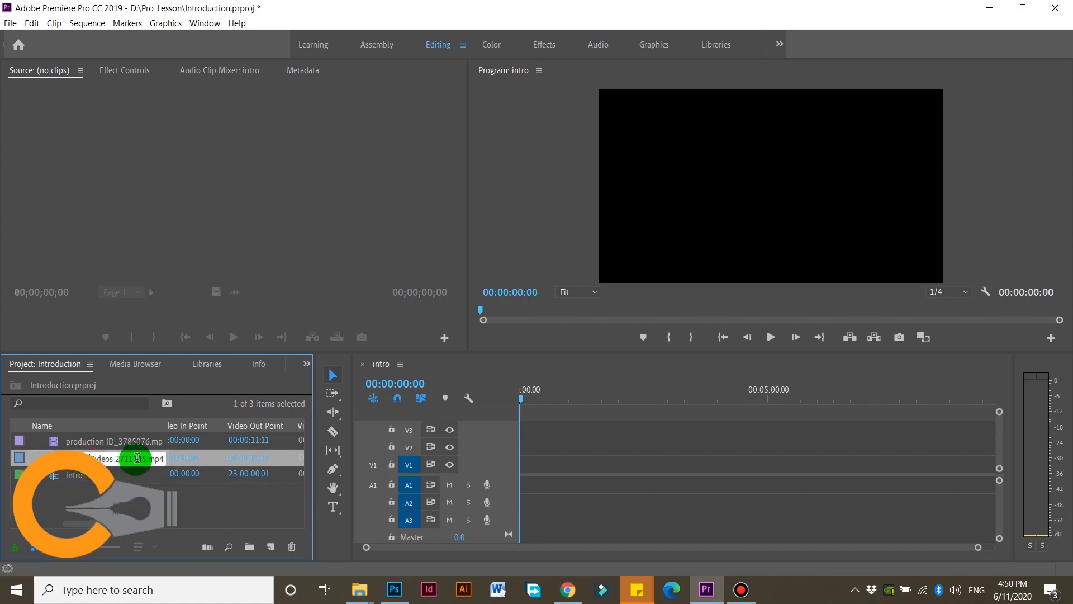
{"action": "scroll", "coordinate": [208, 457], "scroll_direction": "left", "scroll_amount": 3}
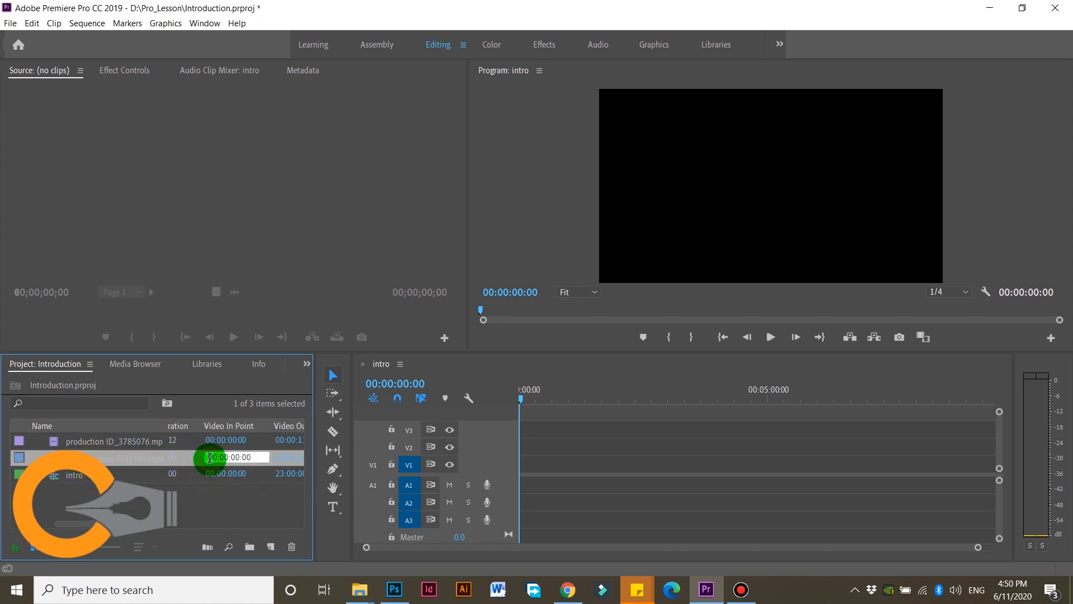
{"action": "double_click", "coordinate": [174, 460]}
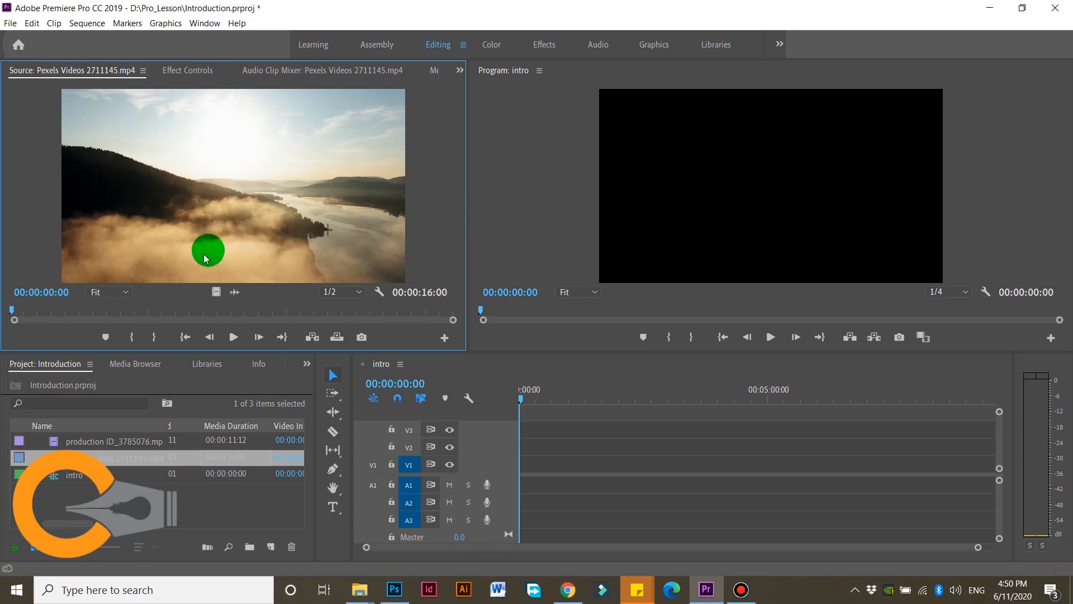
{"action": "left_click", "coordinate": [233, 337]}
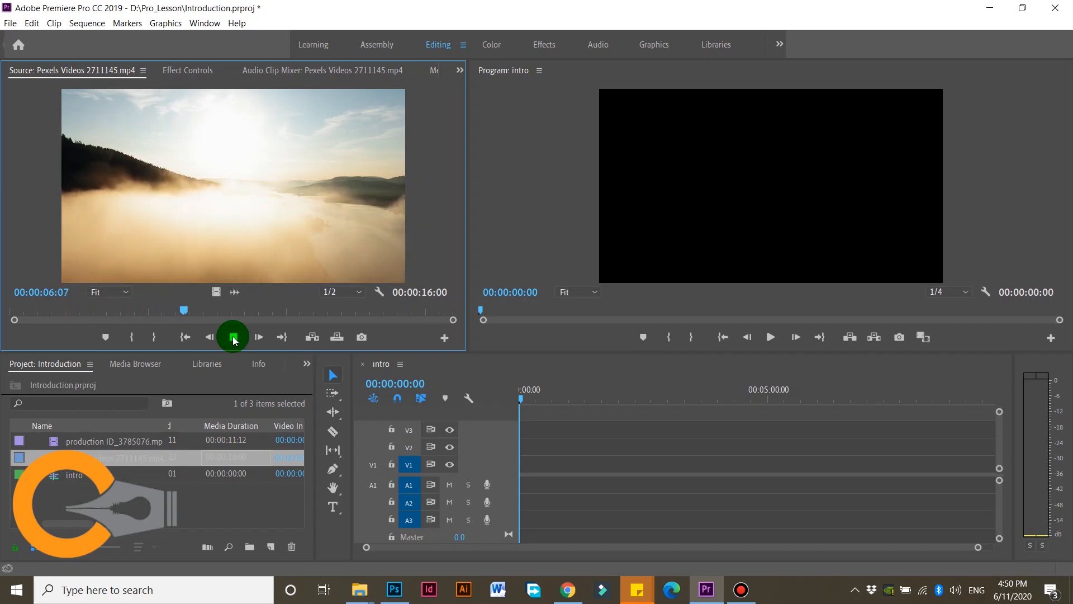
Mark the Pexels clip's In point at 00:00:06:03 and its Out point at 00:00:13:20.
{"action": "left_click_drag", "start_coordinate": [228, 314], "coordinate": [188, 332]}
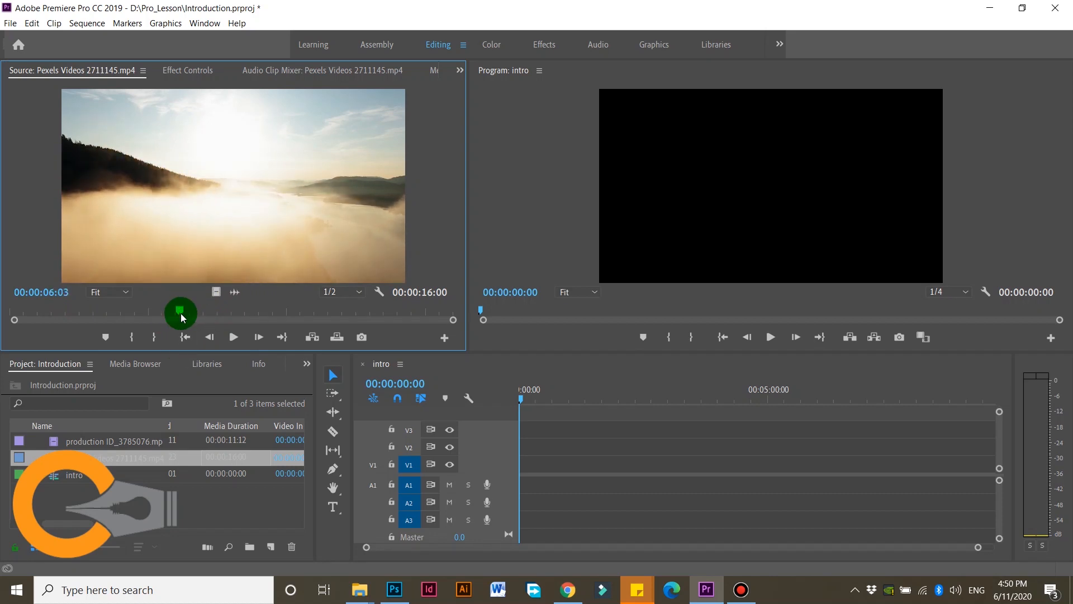
{"action": "left_click", "coordinate": [132, 337]}
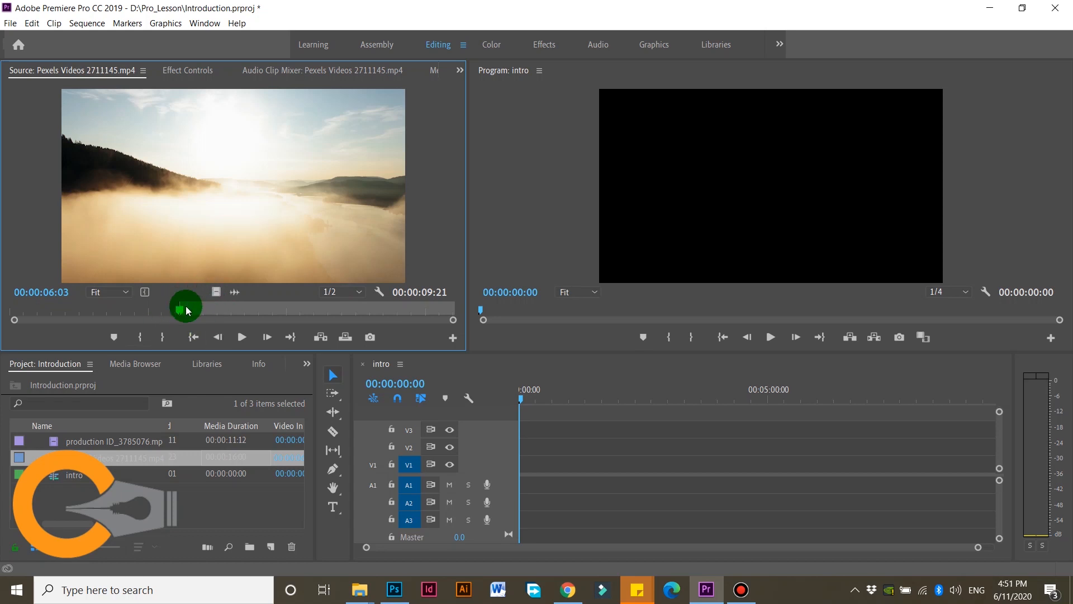
{"action": "left_click_drag", "start_coordinate": [181, 313], "coordinate": [396, 313]}
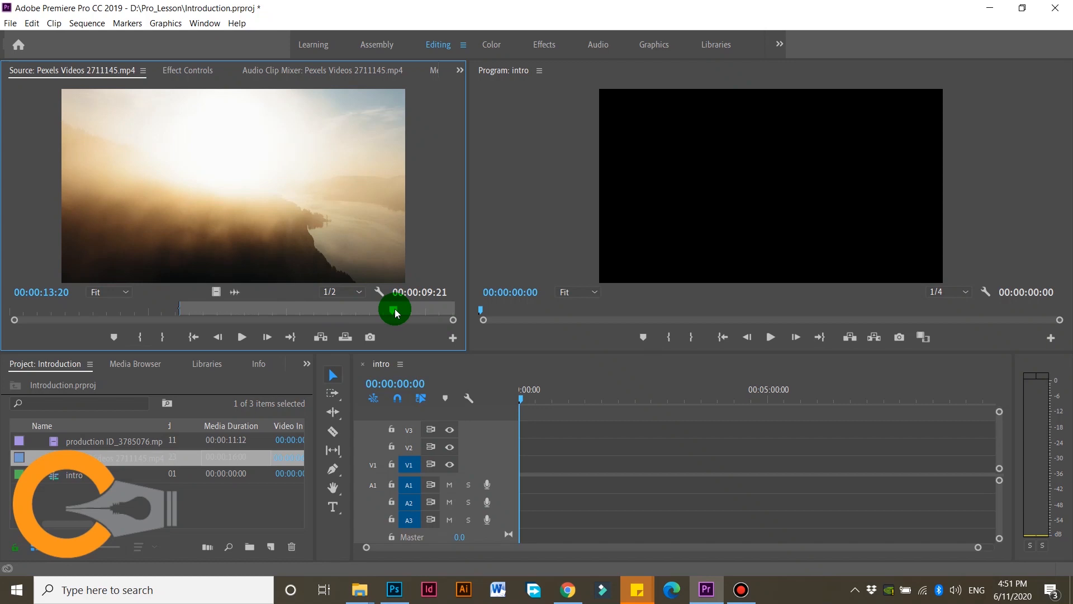
{"action": "left_click", "coordinate": [163, 338]}
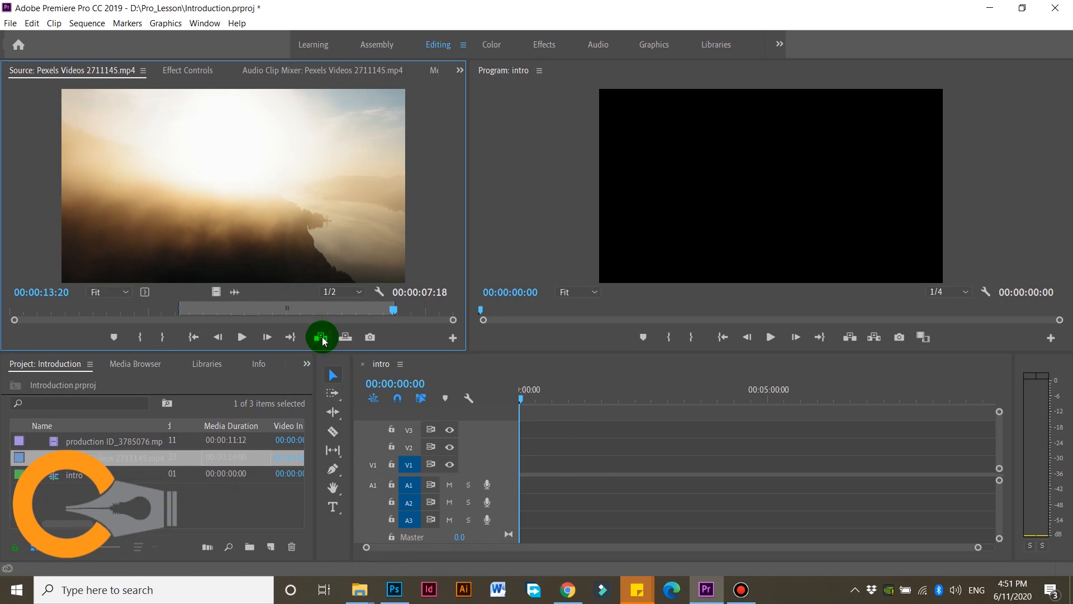
Place the trimmed Pexels clip at the start of track V1, keeping the existing sequence settings, and play it briefly in the sequence.
{"action": "left_click_drag", "start_coordinate": [529, 398], "coordinate": [552, 404]}
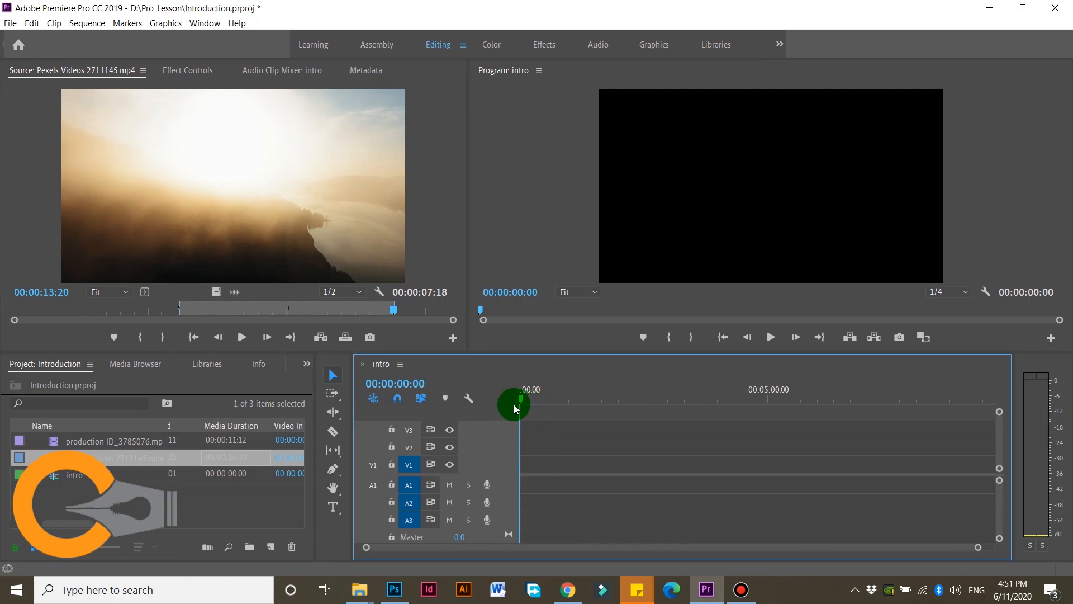
{"action": "left_click_drag", "start_coordinate": [256, 316], "coordinate": [524, 474]}
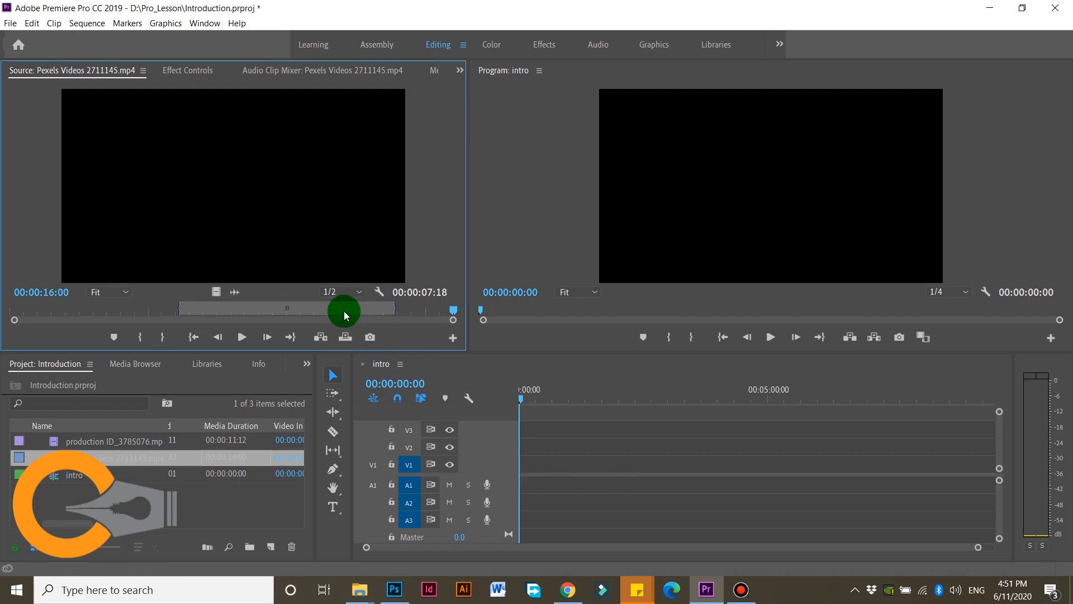
{"action": "left_click", "coordinate": [243, 463]}
{"action": "left_click_drag", "start_coordinate": [244, 466], "coordinate": [499, 506]}
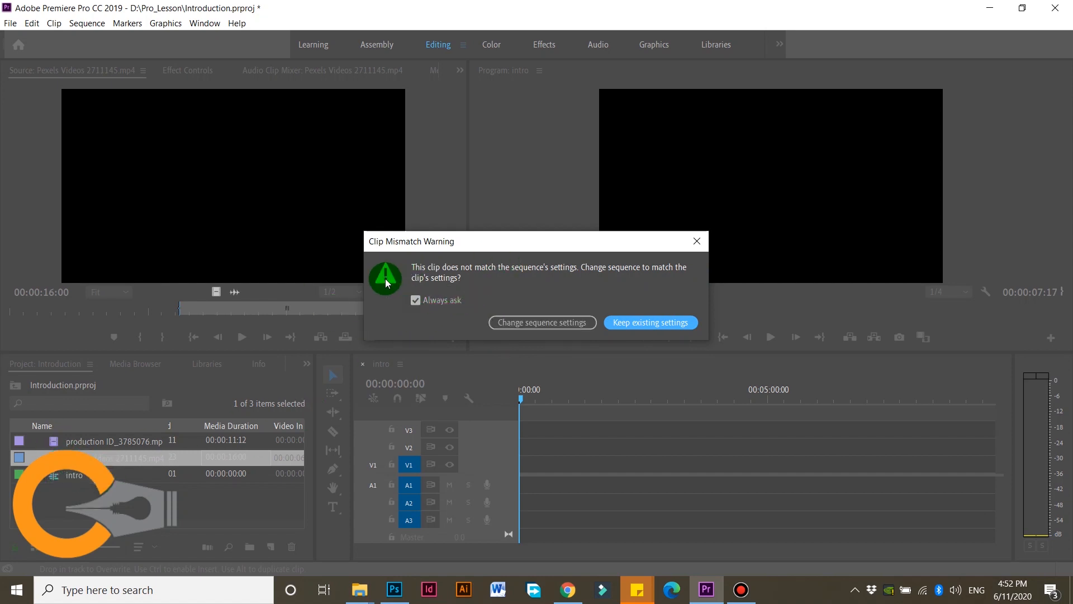
{"action": "left_click", "coordinate": [645, 327]}
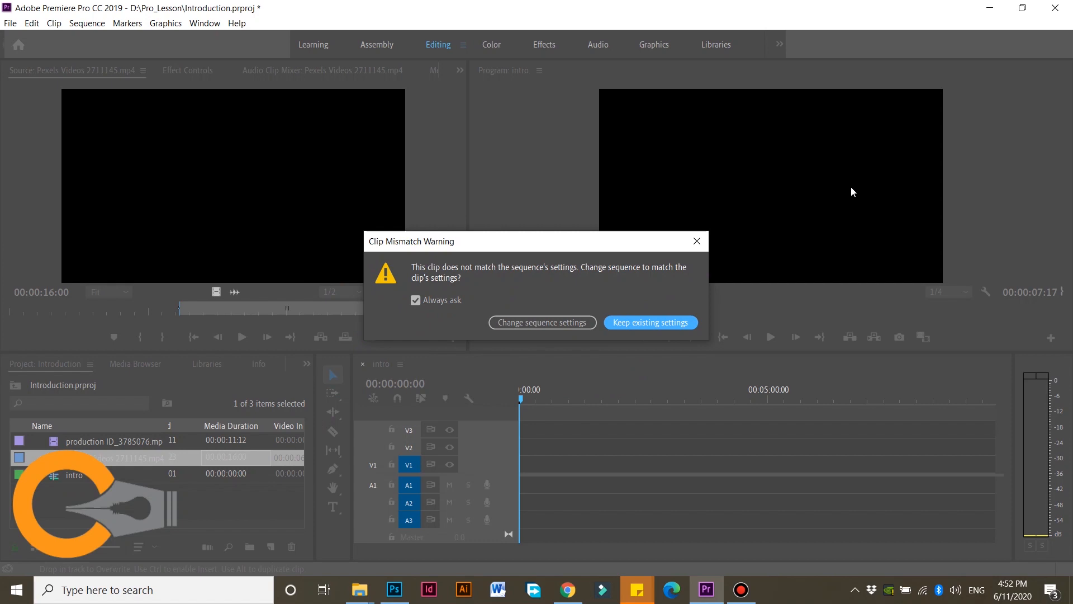
{"action": "left_click", "coordinate": [546, 326]}
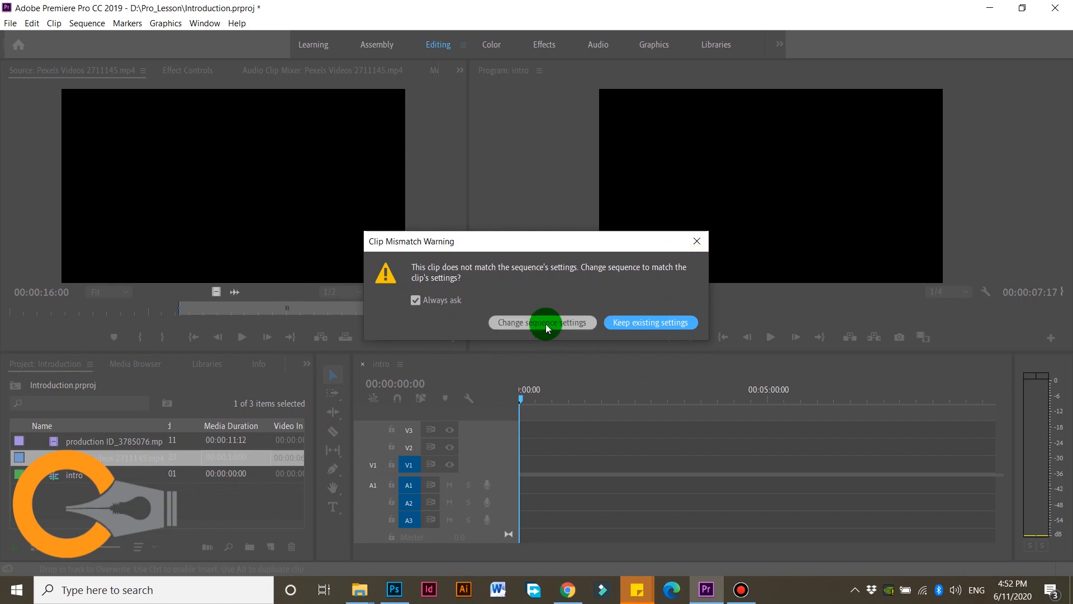
{"action": "left_click", "coordinate": [660, 323]}
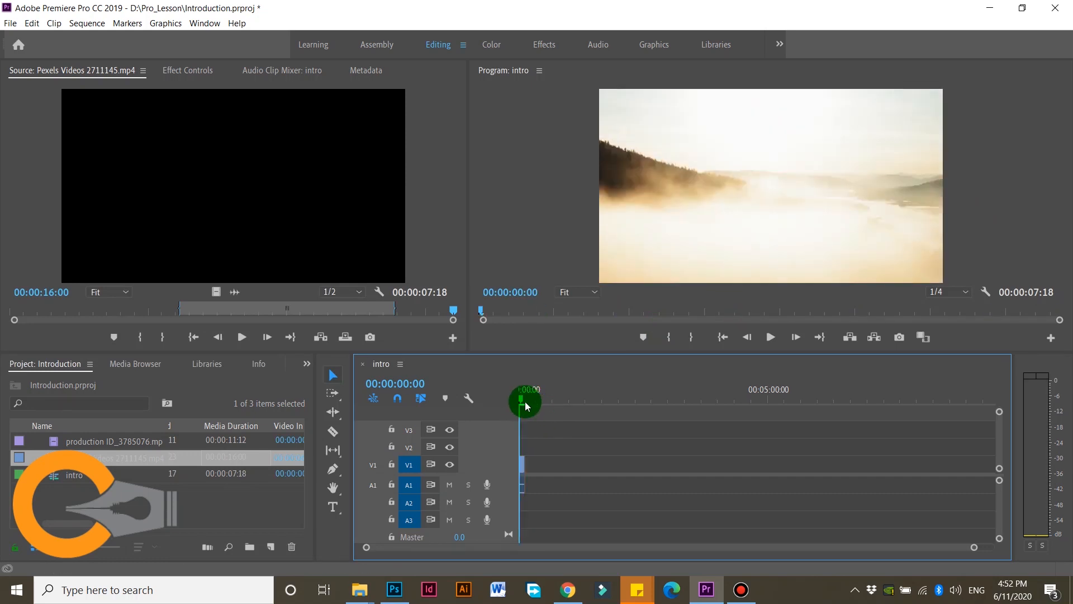
{"action": "left_click", "coordinate": [772, 338]}
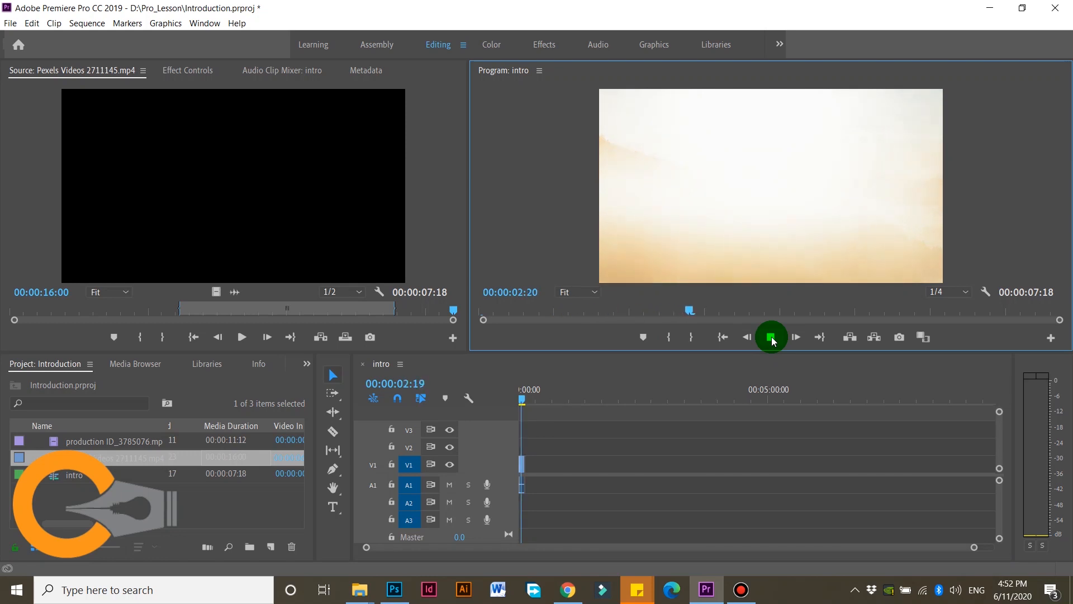
{"action": "left_click", "coordinate": [771, 337]}
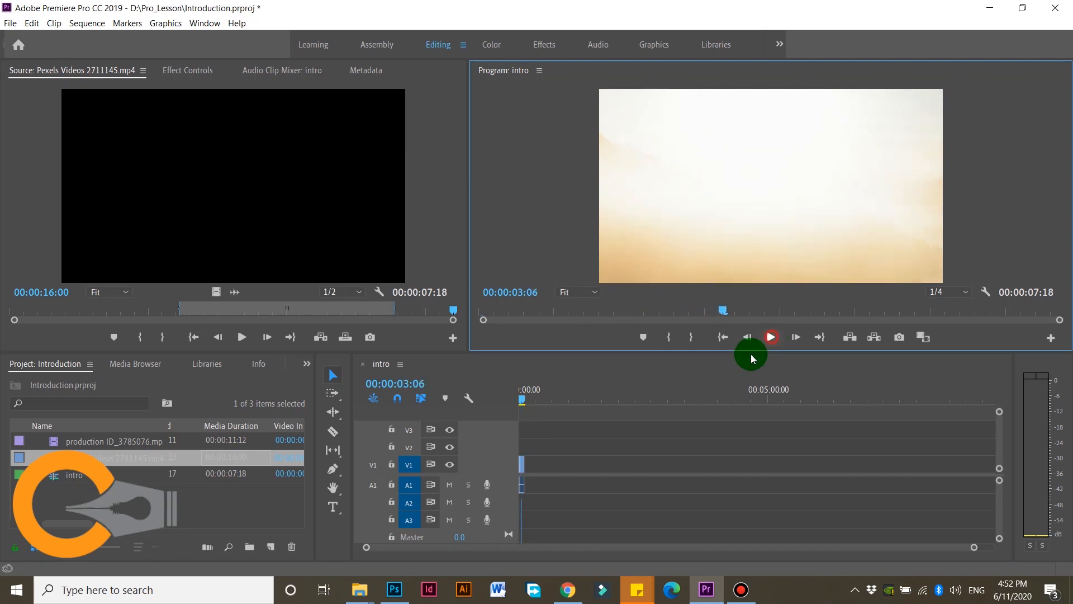
Preview production ID_3785076.mp4 in the Source monitor and mark its Out point at 00:00:08:21.
{"action": "left_click", "coordinate": [88, 444]}
{"action": "double_click", "coordinate": [36, 445]}
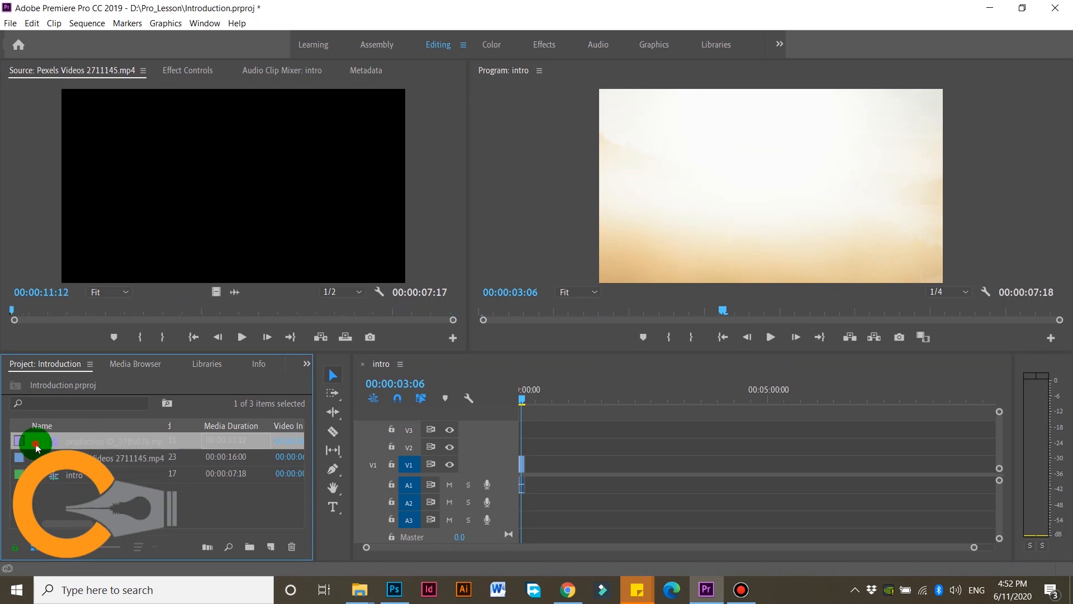
{"action": "left_click", "coordinate": [233, 337]}
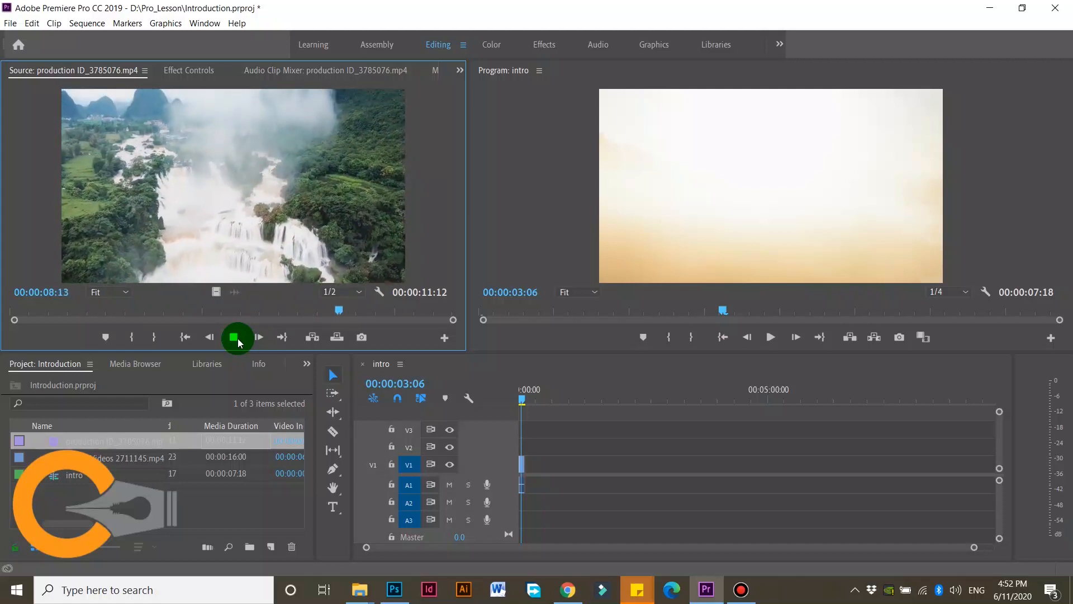
{"action": "left_click", "coordinate": [235, 337]}
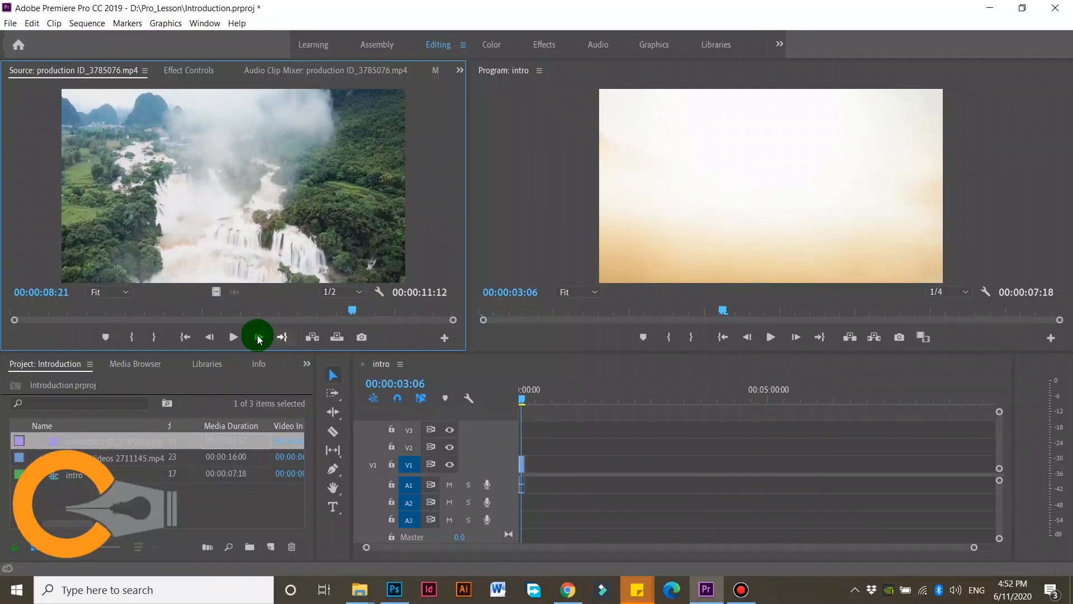
{"action": "left_click", "coordinate": [165, 340]}
{"action": "left_click", "coordinate": [159, 338]}
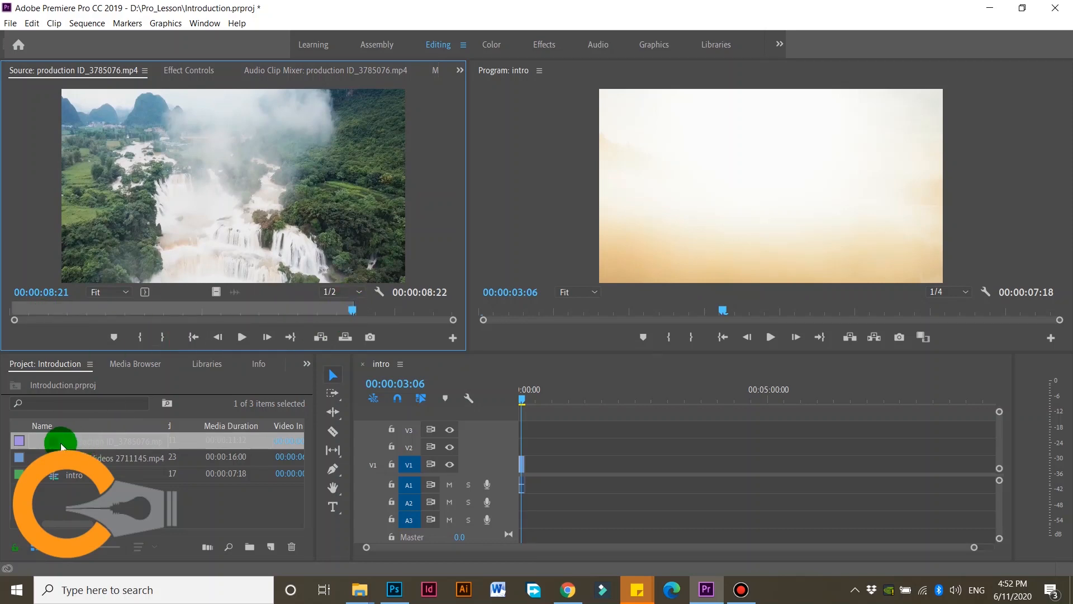
Add the trimmed production clip directly after the Pexels clip on V1 and play the sequence from its start.
{"action": "left_click_drag", "start_coordinate": [46, 440], "coordinate": [134, 435]}
{"action": "left_click_drag", "start_coordinate": [52, 444], "coordinate": [521, 492]}
{"action": "left_click_drag", "start_coordinate": [531, 398], "coordinate": [519, 403]}
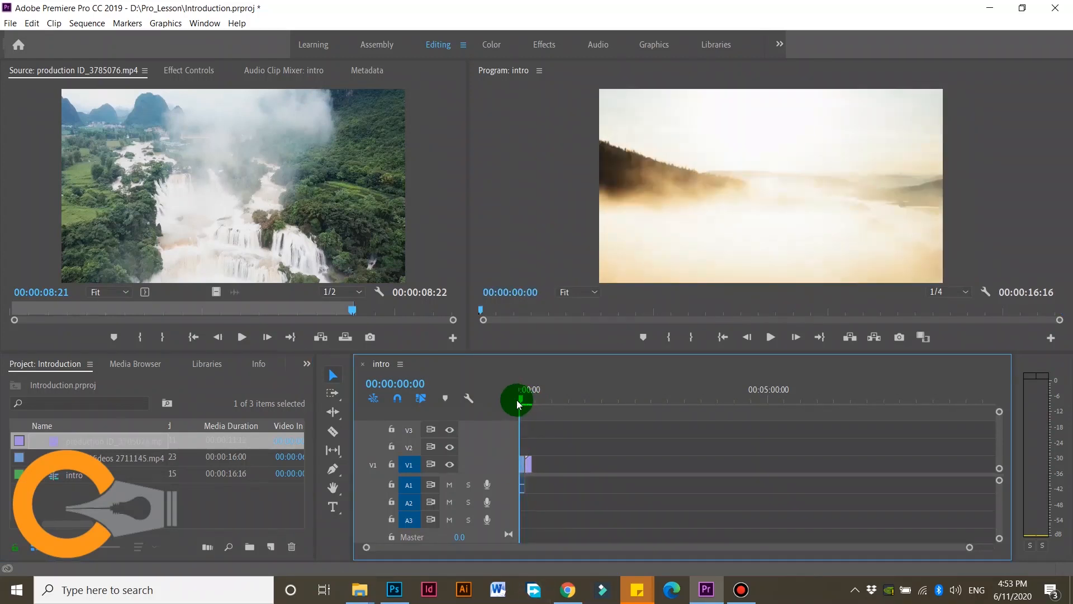
{"action": "left_click", "coordinate": [769, 337]}
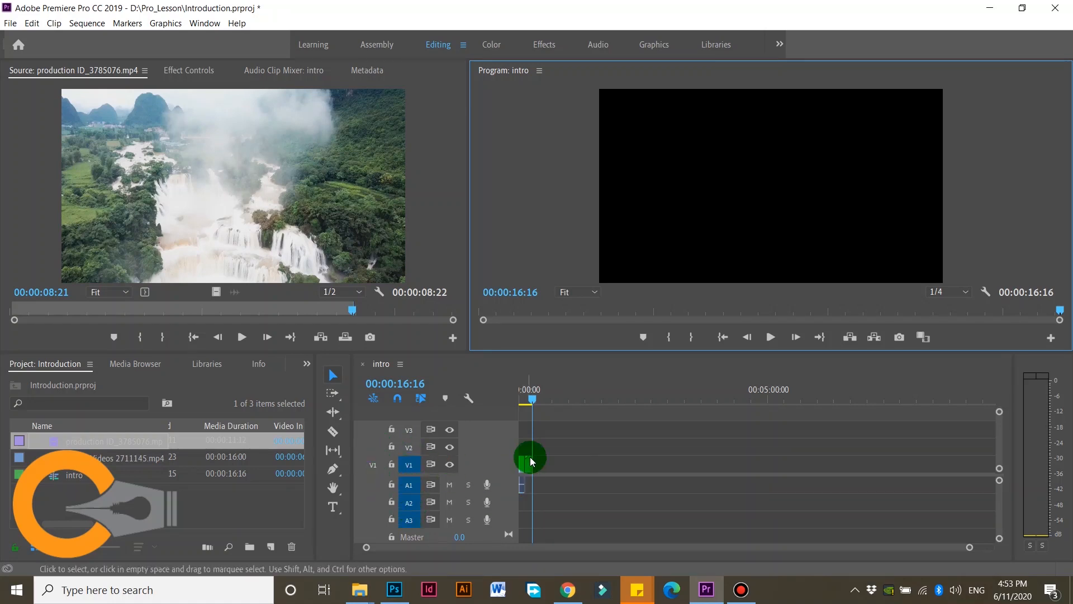
{"action": "left_click_drag", "start_coordinate": [532, 397], "coordinate": [514, 397]}
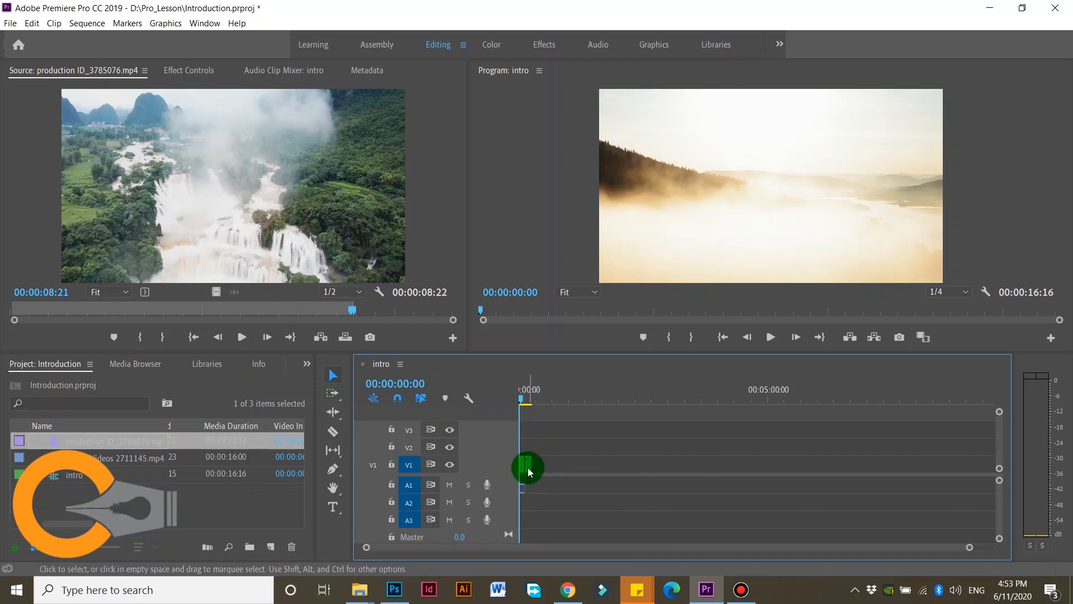
Zoom in on the timeline and enlarge the video tracks until the clips on V1 show thumbnails.
{"action": "left_click_drag", "start_coordinate": [999, 471], "coordinate": [996, 474]}
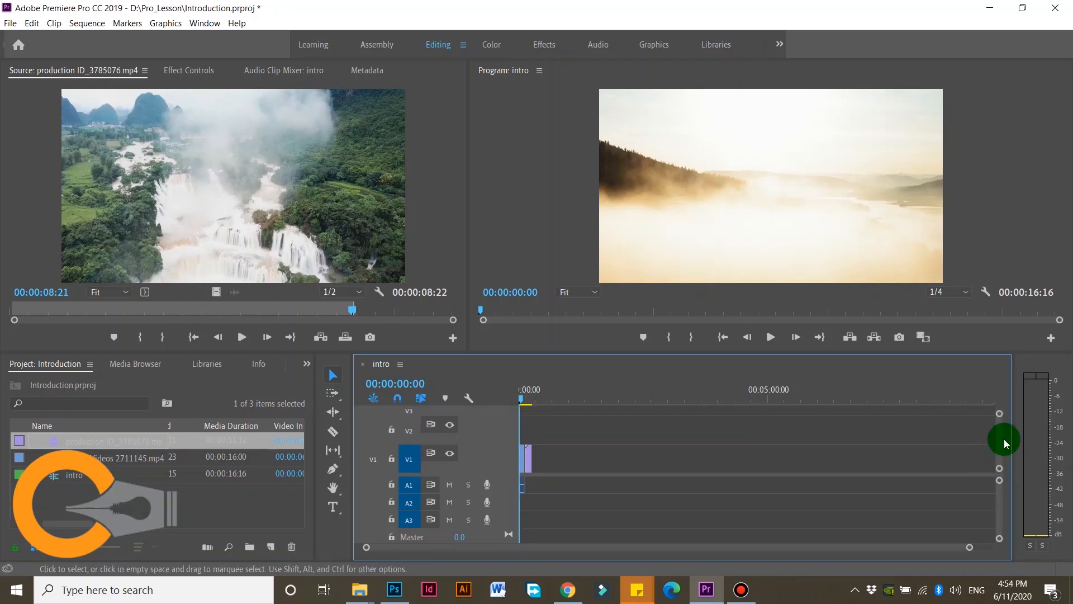
{"action": "left_click_drag", "start_coordinate": [374, 557], "coordinate": [582, 549]}
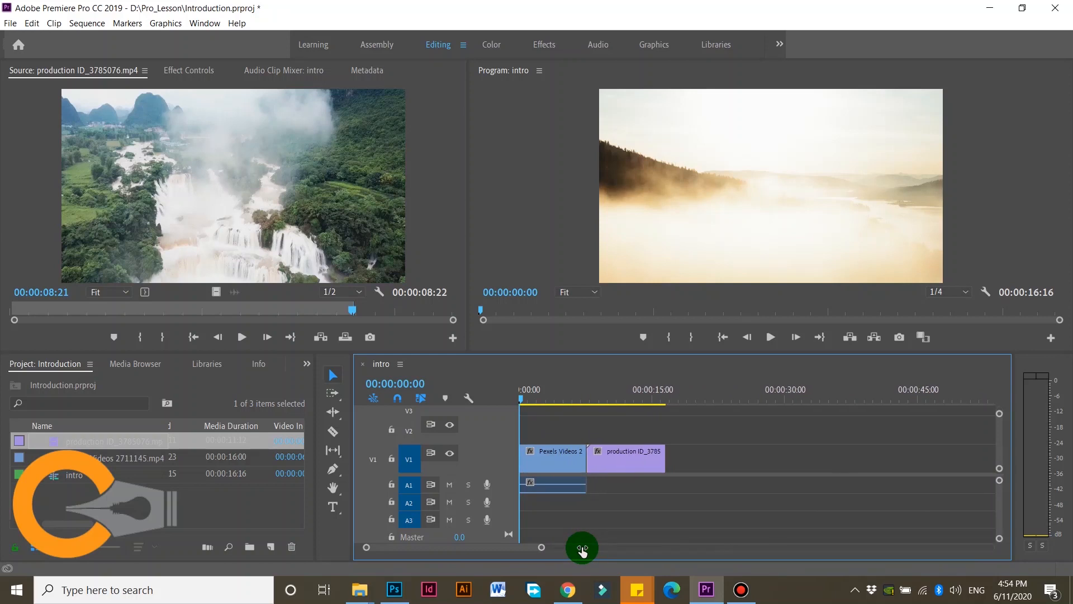
{"action": "left_click_drag", "start_coordinate": [1001, 418], "coordinate": [999, 407]}
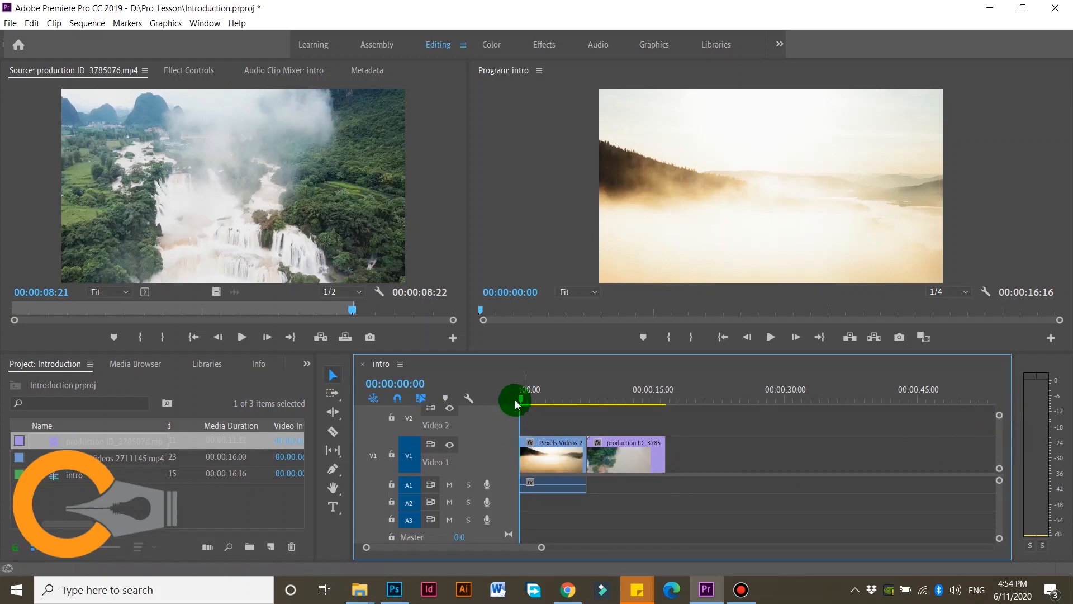
Select the Pexels clip in the timeline, return the video tracks to their compact height and put the playhead at 00:00:01:01.
{"action": "left_click_drag", "start_coordinate": [526, 403], "coordinate": [529, 431]}
{"action": "left_click", "coordinate": [546, 487]}
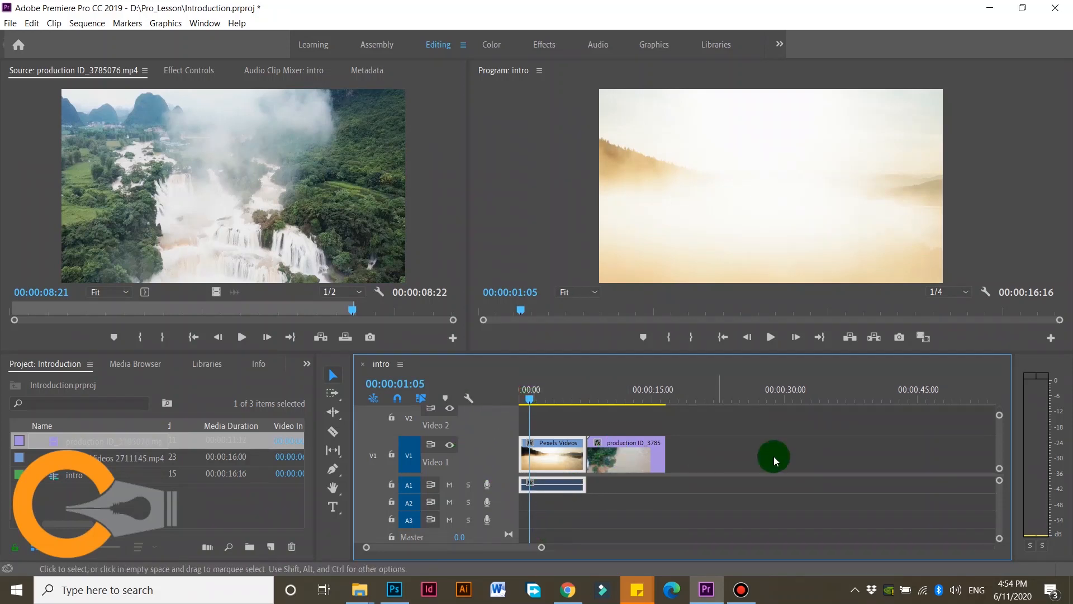
{"action": "left_click_drag", "start_coordinate": [998, 469], "coordinate": [995, 474]}
{"action": "left_click_drag", "start_coordinate": [535, 391], "coordinate": [529, 421]}
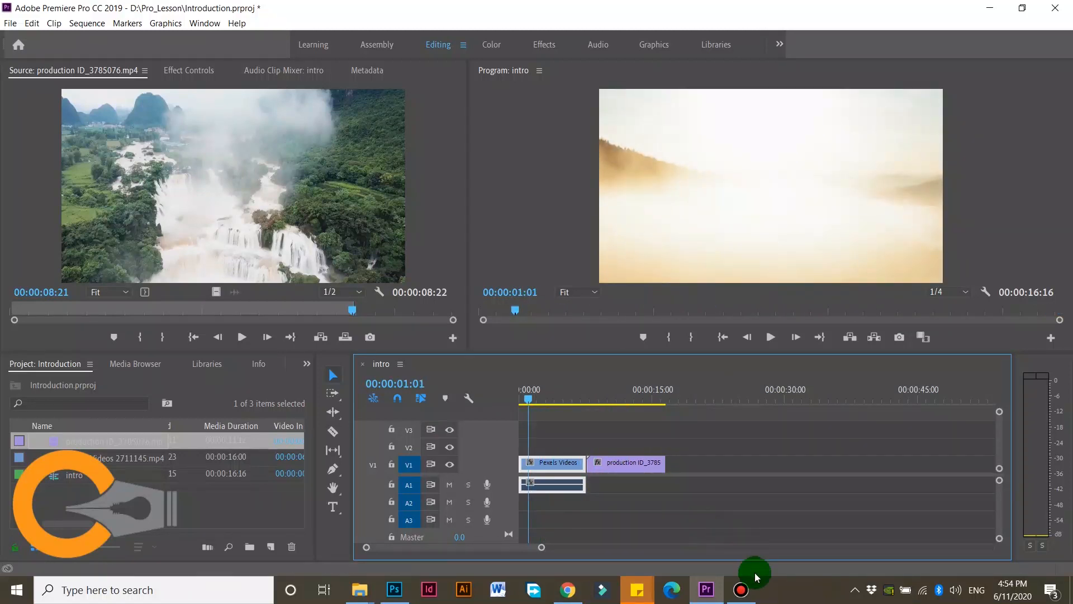
{"action": "mouse_move", "coordinate": [746, 597]}
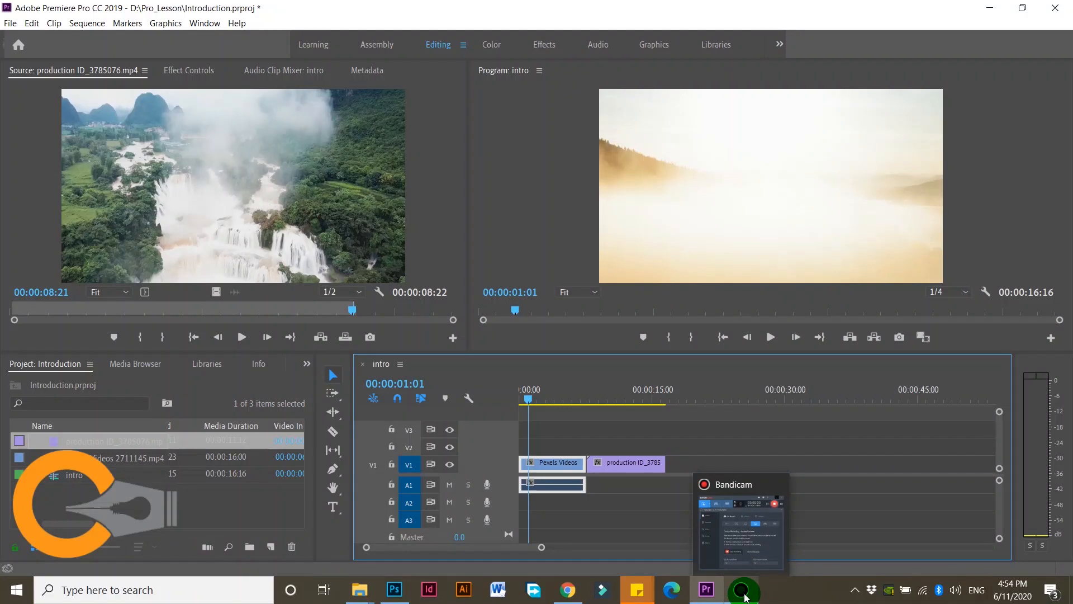